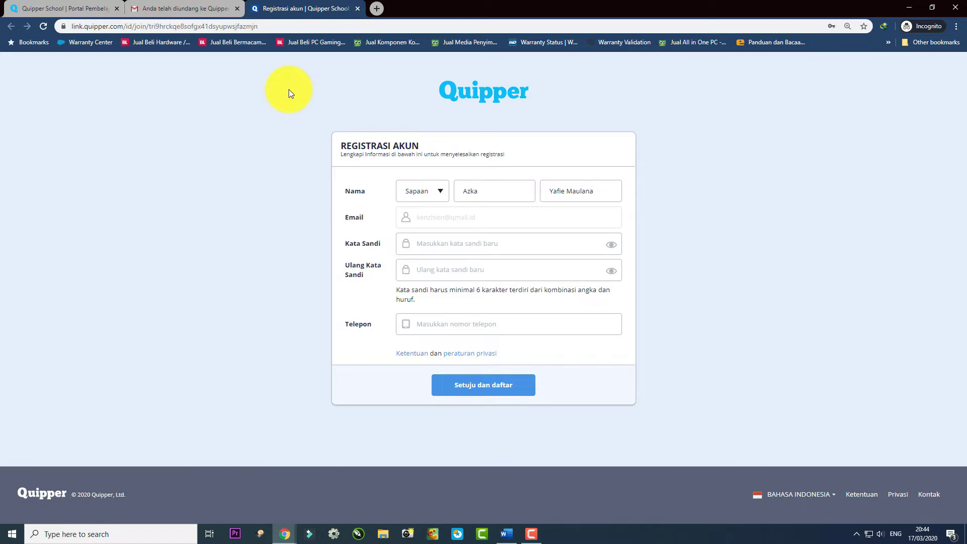
# Set the salutation to Bapak and enter the account password in both password fields.
pyautogui.click(431, 194)
pyautogui.click(422, 213)
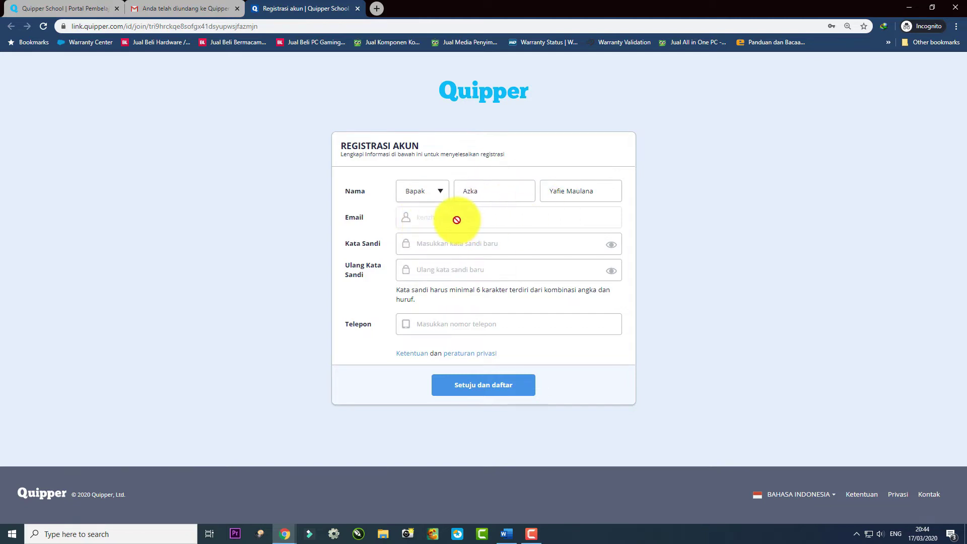
pyautogui.click(453, 248)
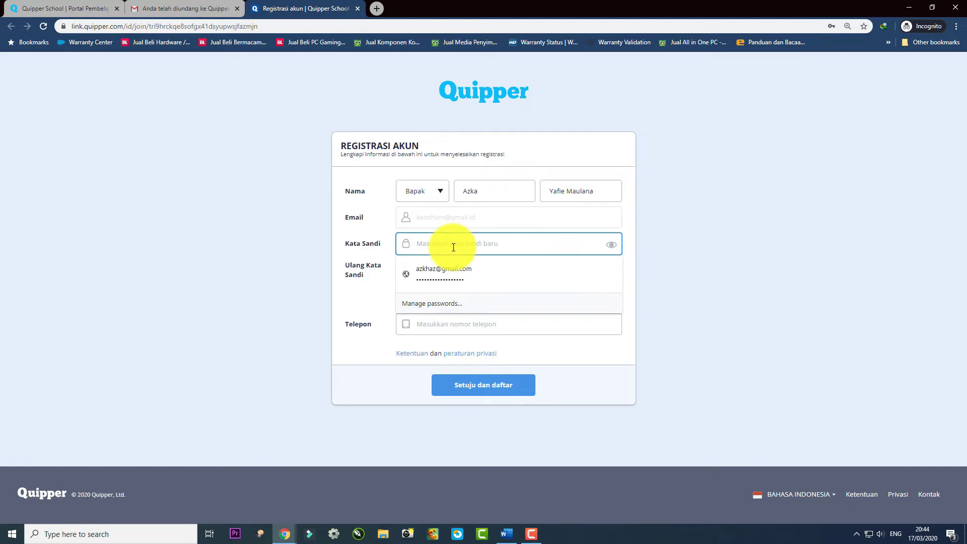
pyautogui.click(458, 269)
pyautogui.click(469, 270)
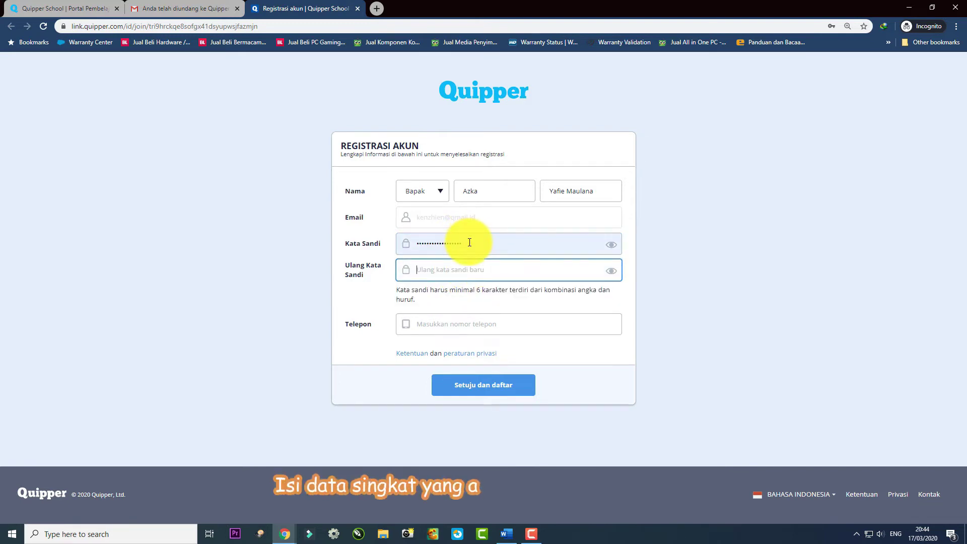
pyautogui.moveTo(469, 243); pyautogui.dragTo(407, 242)
pyautogui.click(706, 231)
pyautogui.click(484, 274)
pyautogui.write('aaaaaaaaaaaaaaa')
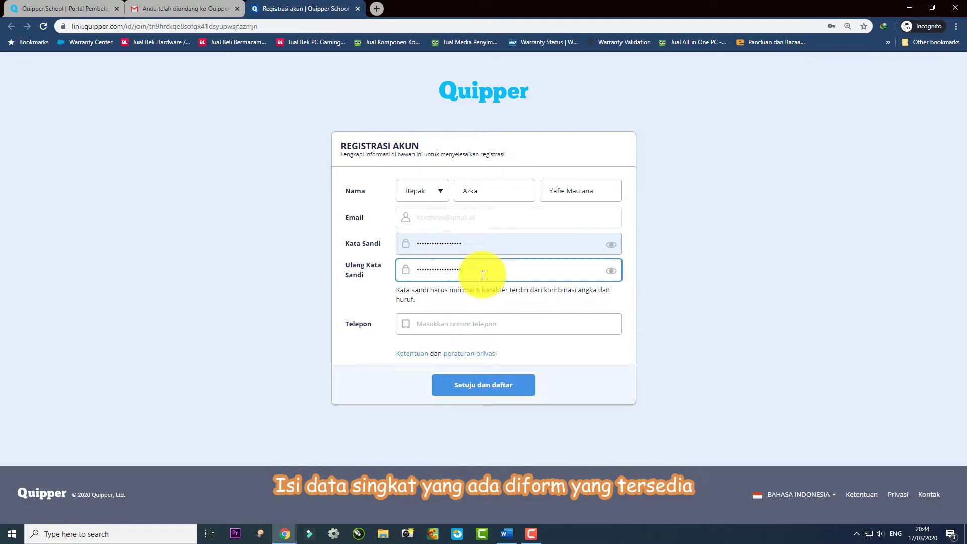
# Enter the phone number and submit the registration with Setuju dan daftar.
pyautogui.click(463, 328)
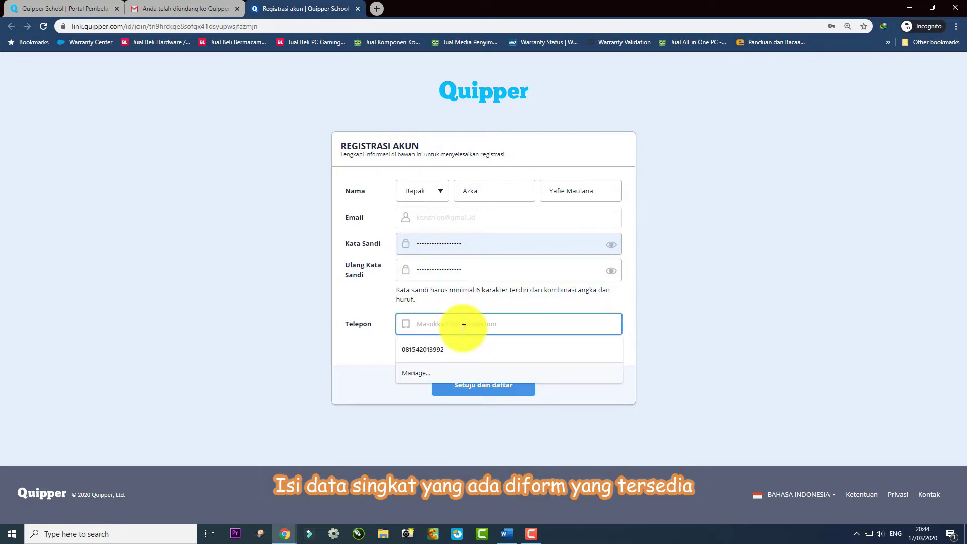
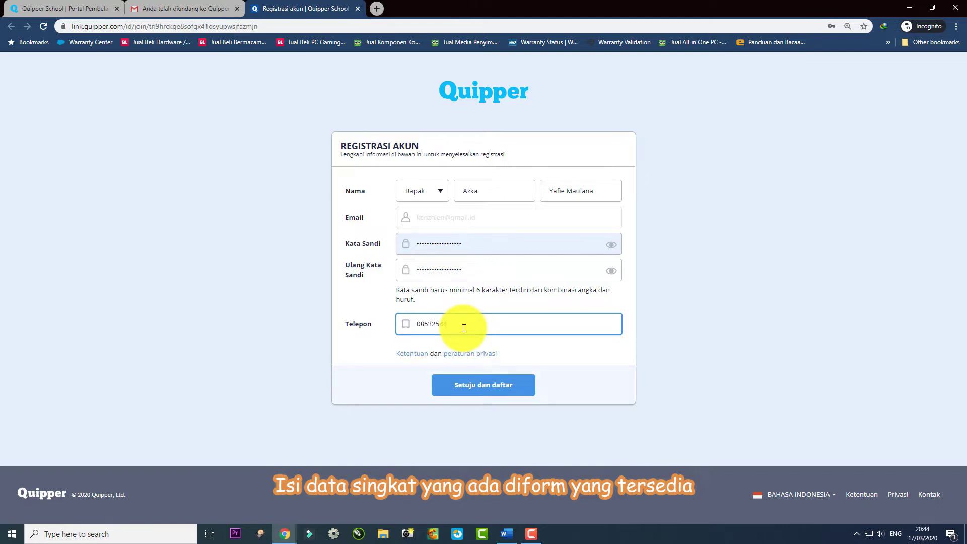
pyautogui.click(495, 386)
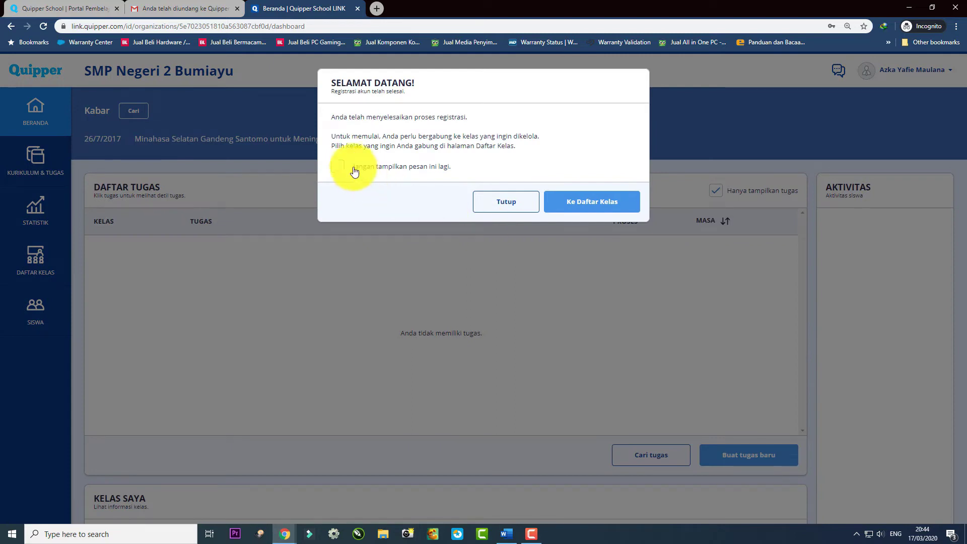
# Tick 'Jangan tampilkan pesan ini lagi' on the welcome message and browse the Daftar Kelas list.
pyautogui.click(448, 166)
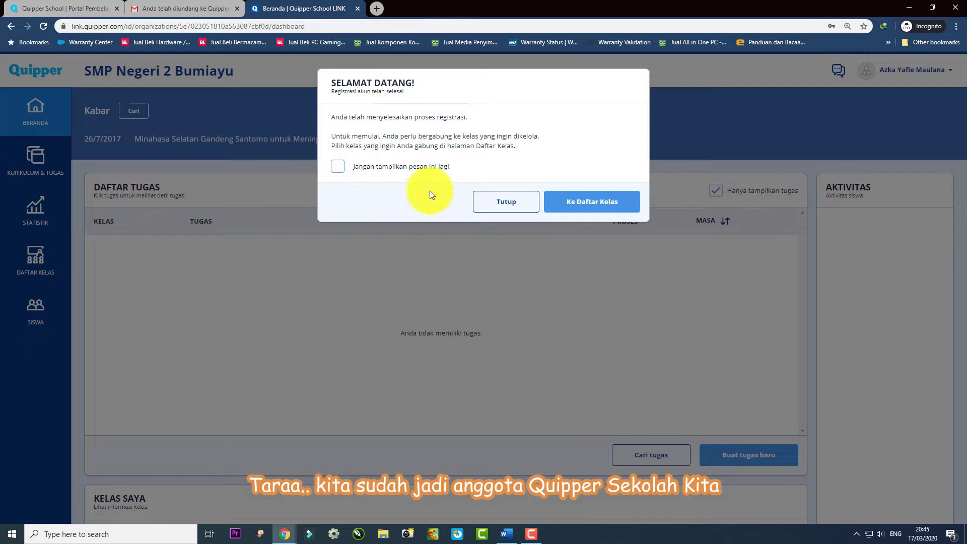
pyautogui.click(339, 166)
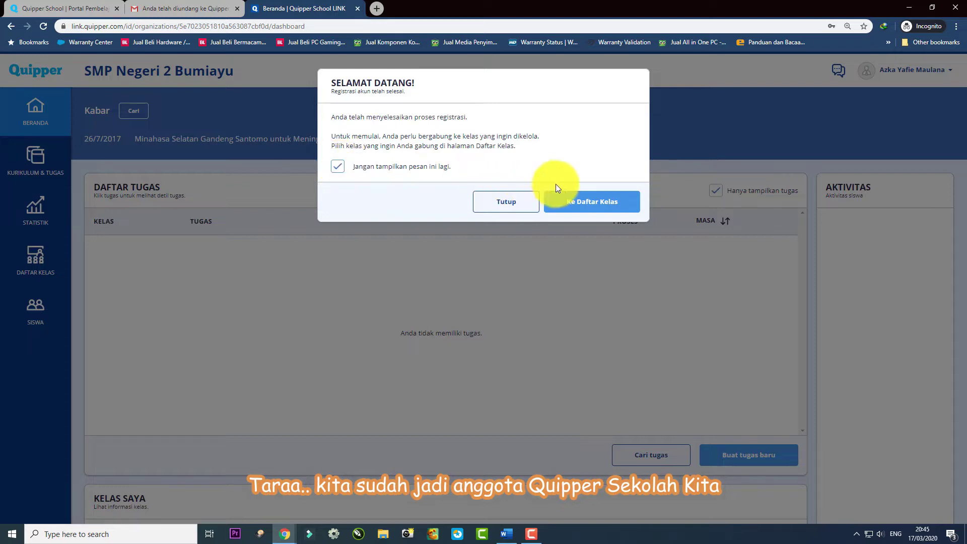
pyautogui.click(584, 204)
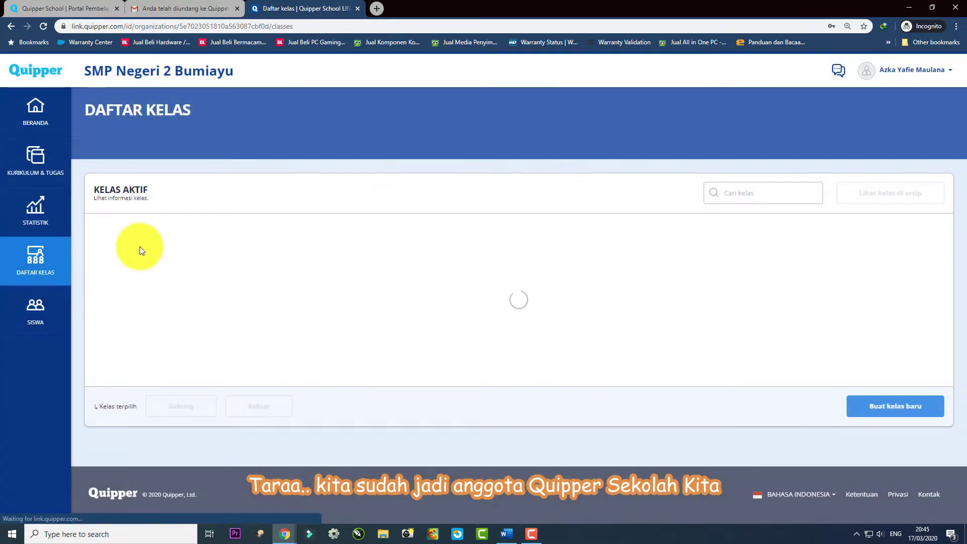
pyautogui.scroll(-5, 407, 264)
pyautogui.scroll(5, 409, 259)
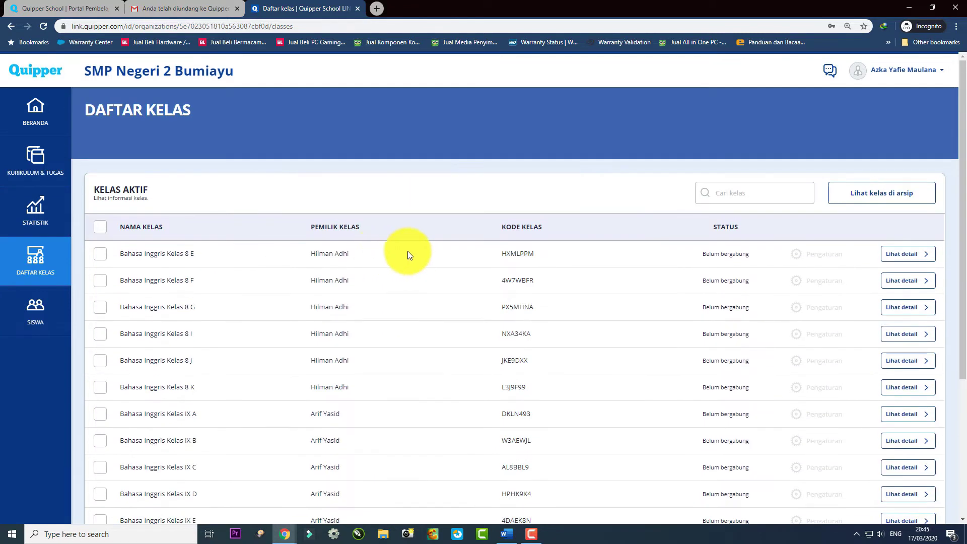
pyautogui.scroll(-5, 340, 276)
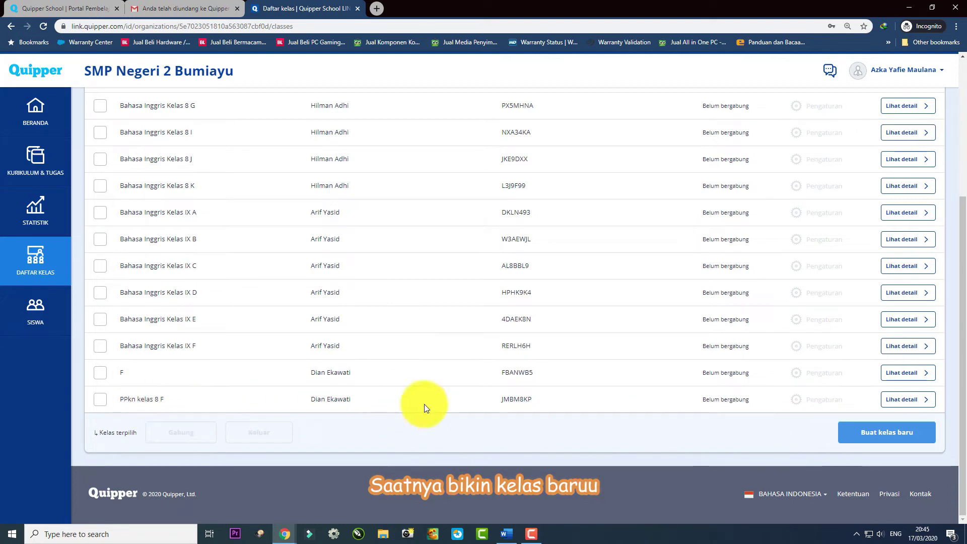
# Create a yellow Kls 9 class named 'Bahasa Inggris' with self-study enabled for all subjects.
pyautogui.click(872, 437)
pyautogui.click(377, 154)
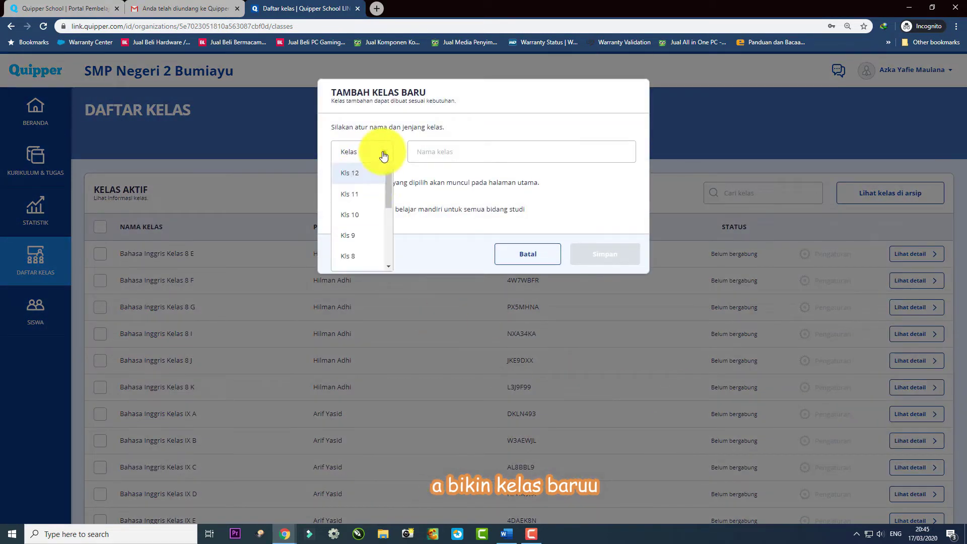
pyautogui.moveTo(389, 188); pyautogui.dragTo(388, 194)
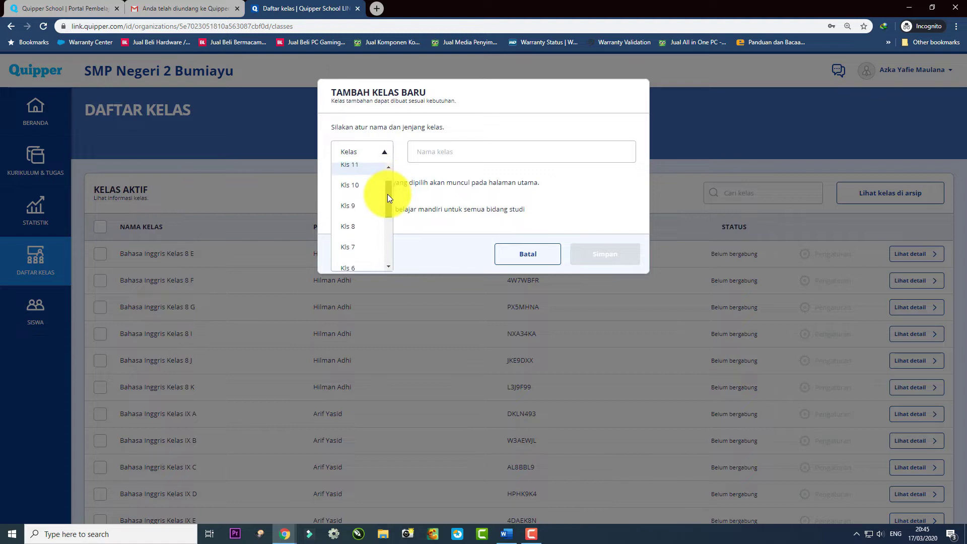
pyautogui.click(355, 201)
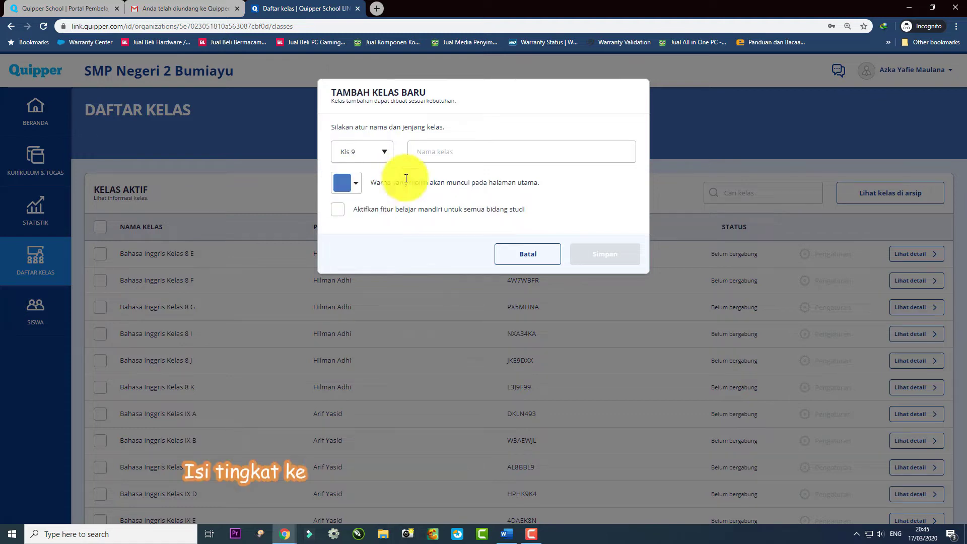
pyautogui.click(443, 151)
pyautogui.write('Bahas')
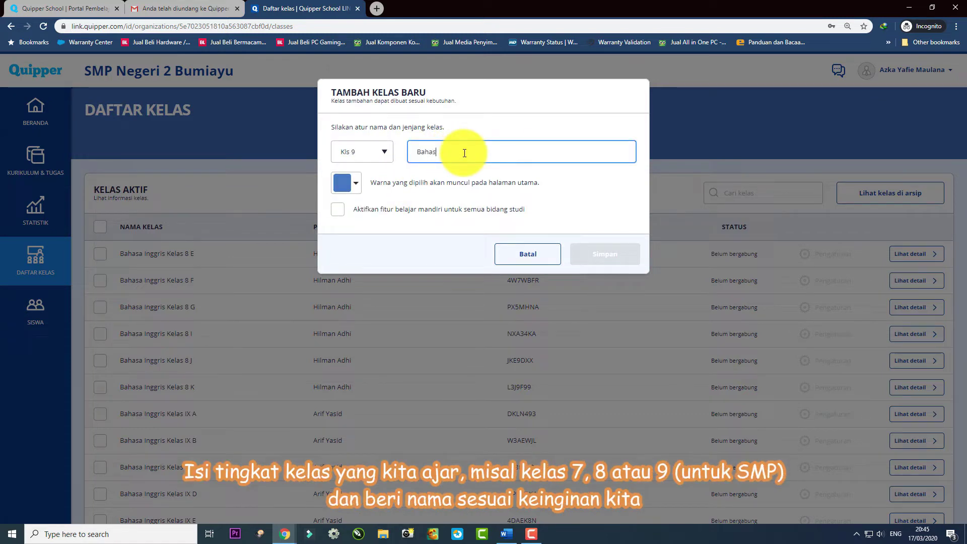
pyautogui.write('a Inggris')
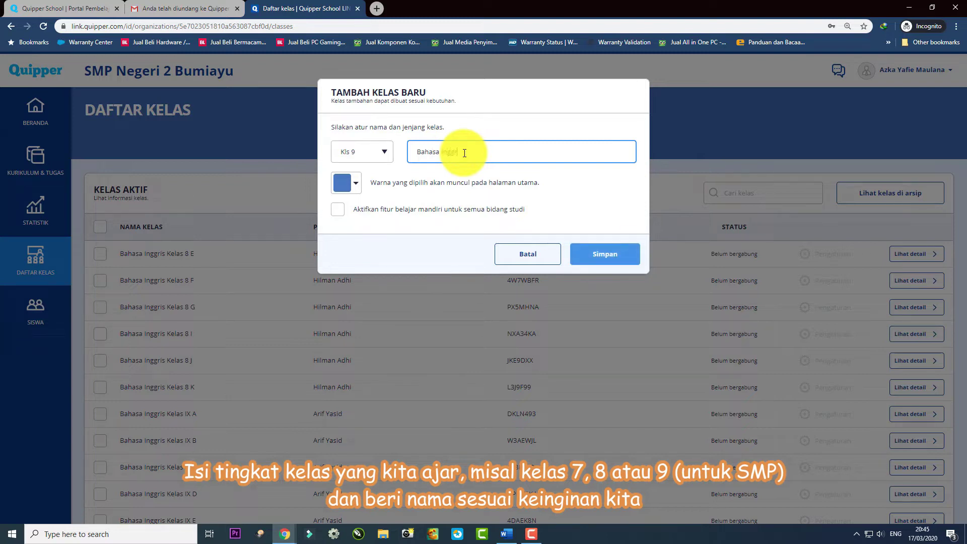
pyautogui.click(355, 179)
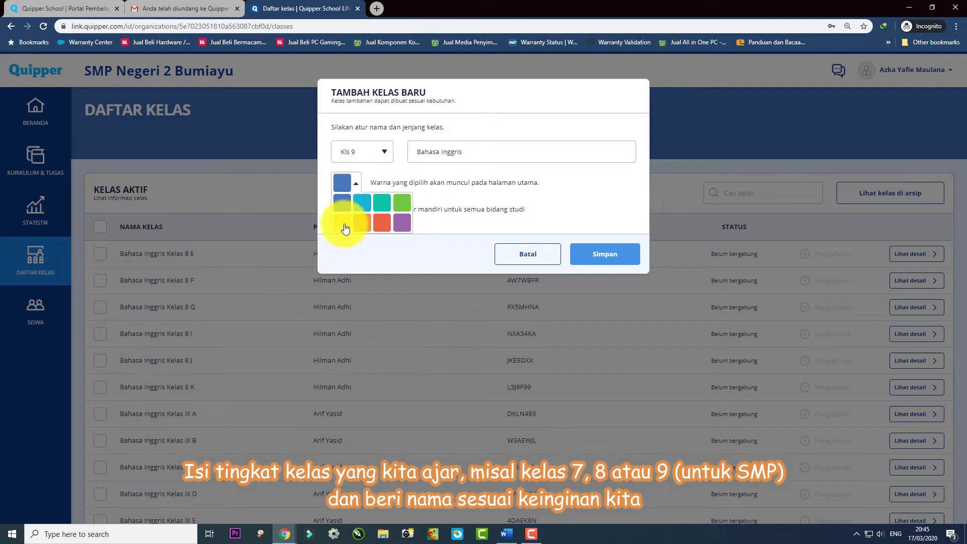
pyautogui.click(345, 227)
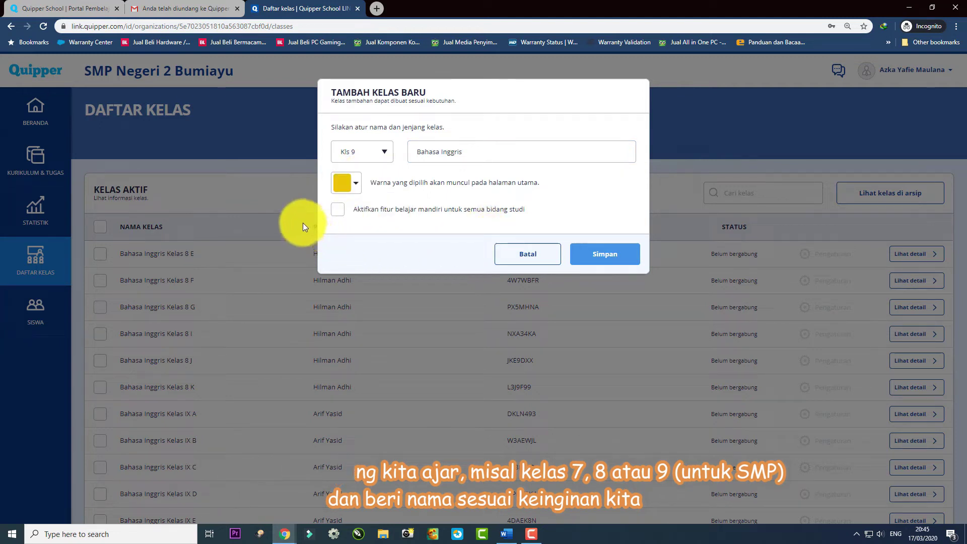
pyautogui.click(338, 211)
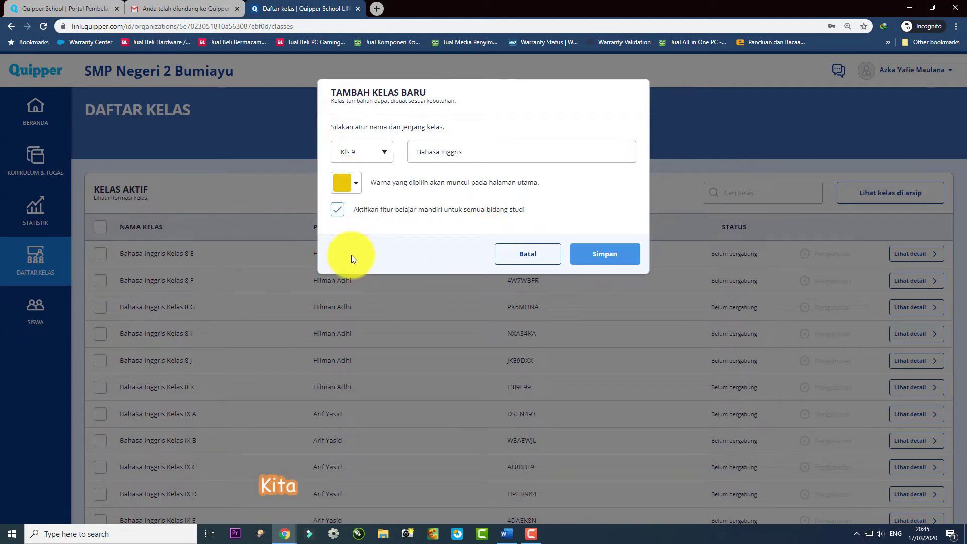
pyautogui.click(623, 256)
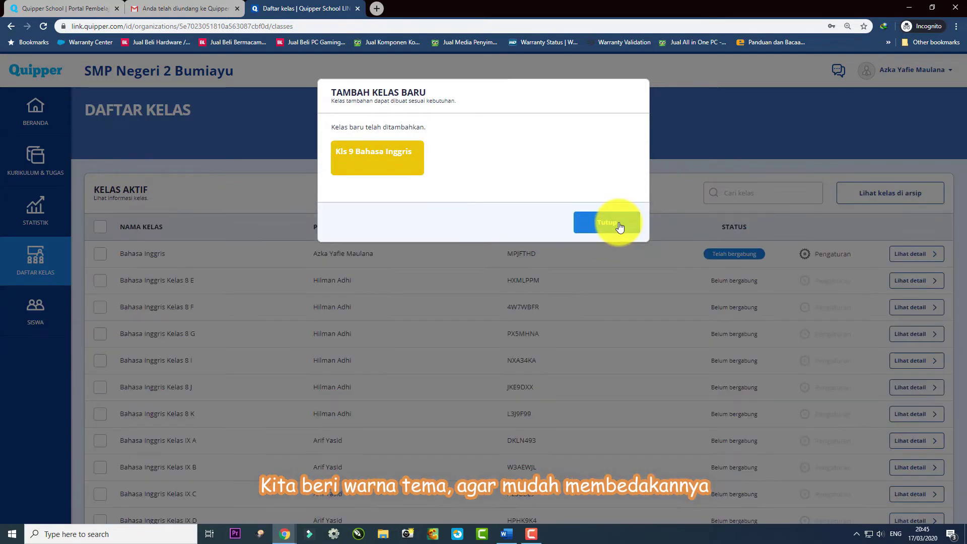
pyautogui.click(620, 224)
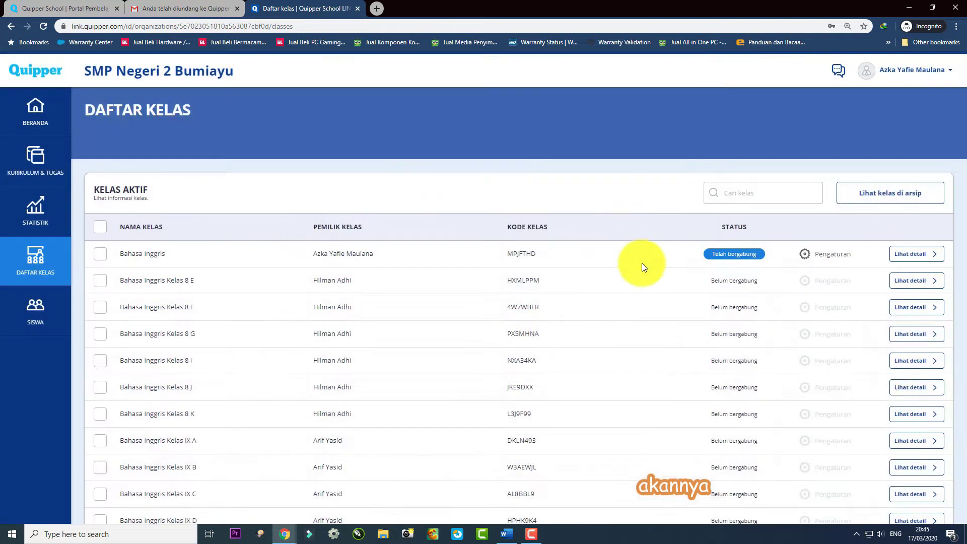
# Start another new Kls 9 class named 'Bahasa Inggris Kelas IX G'.
pyautogui.scroll(-4, 647, 274)
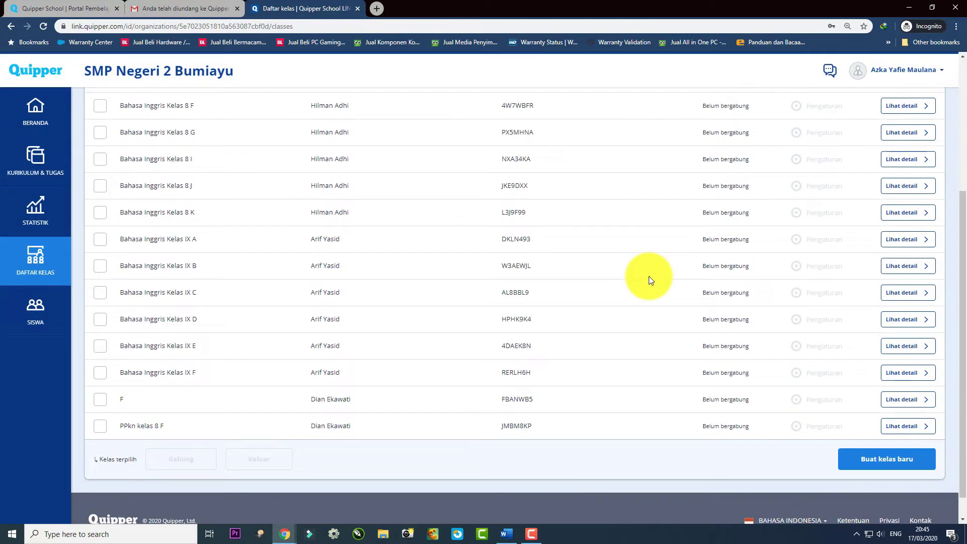
pyautogui.scroll(4, 845, 325)
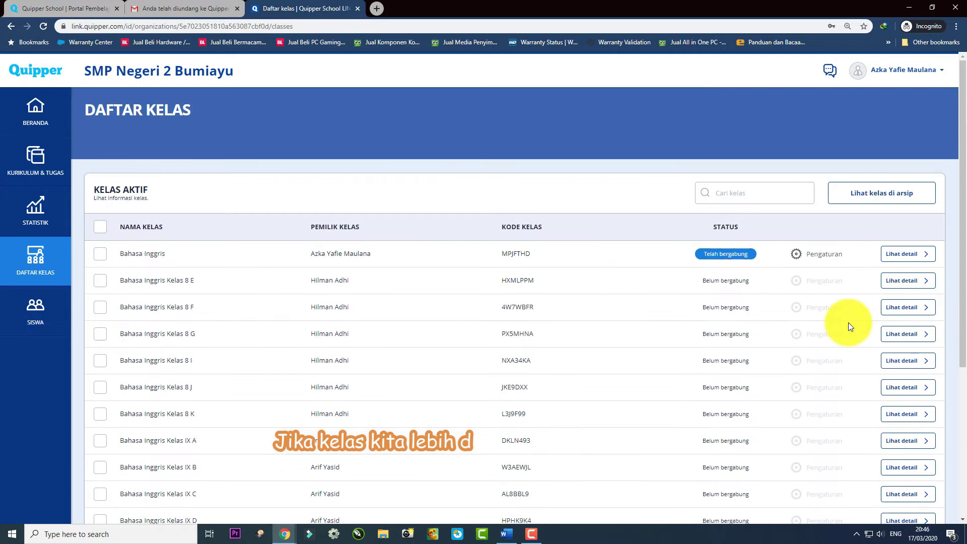
pyautogui.scroll(-4, 831, 363)
pyautogui.scroll(-1, 856, 423)
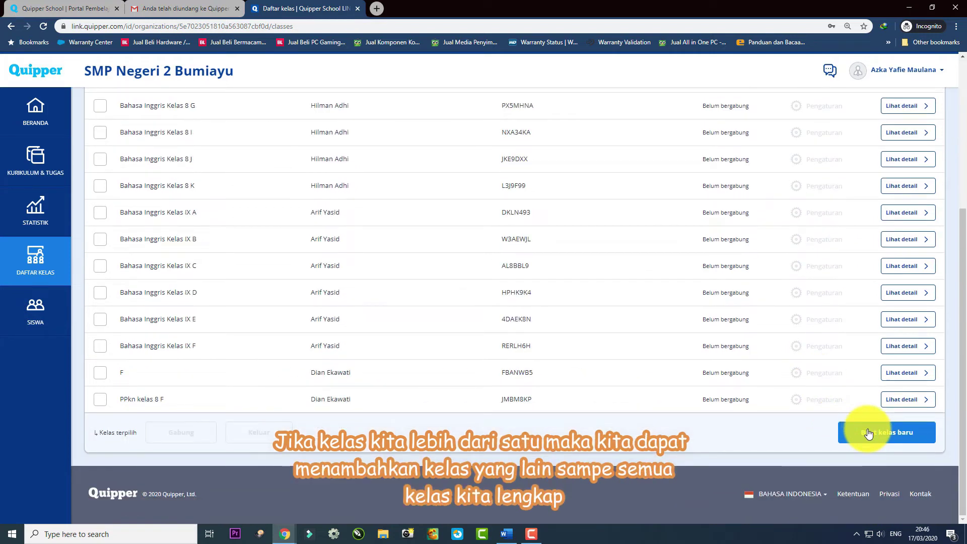
pyautogui.click(868, 433)
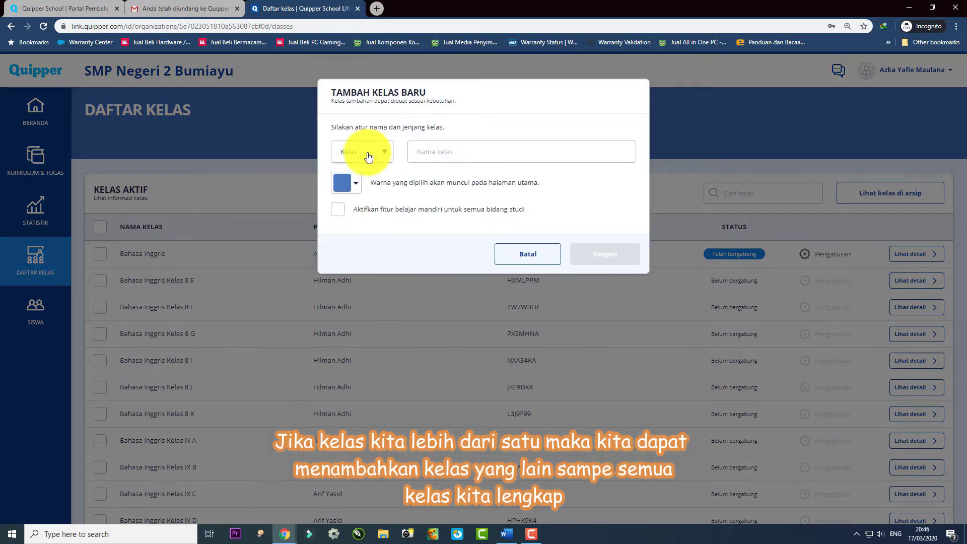
pyautogui.click(368, 152)
pyautogui.click(374, 215)
pyautogui.click(448, 156)
pyautogui.write('Bahasa Inggris ')
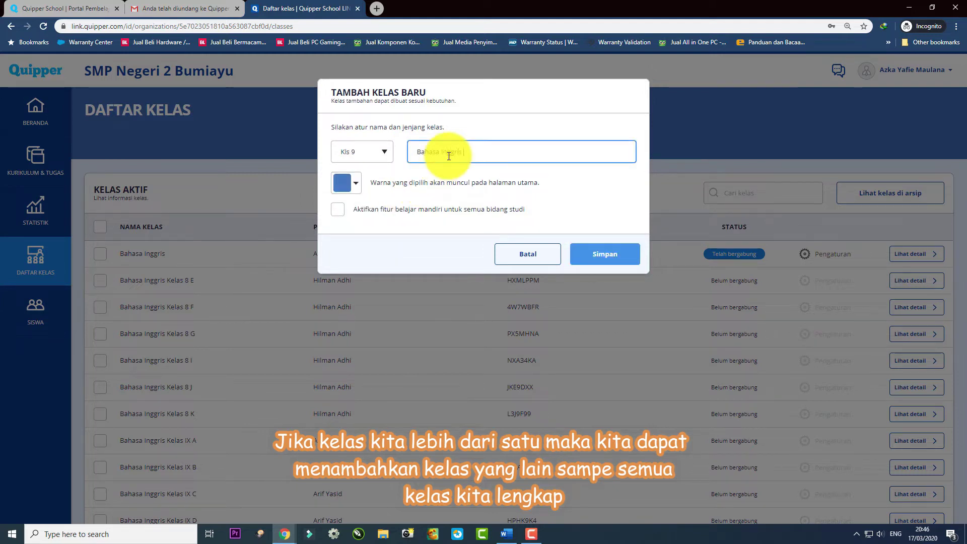
pyautogui.write('Kela')
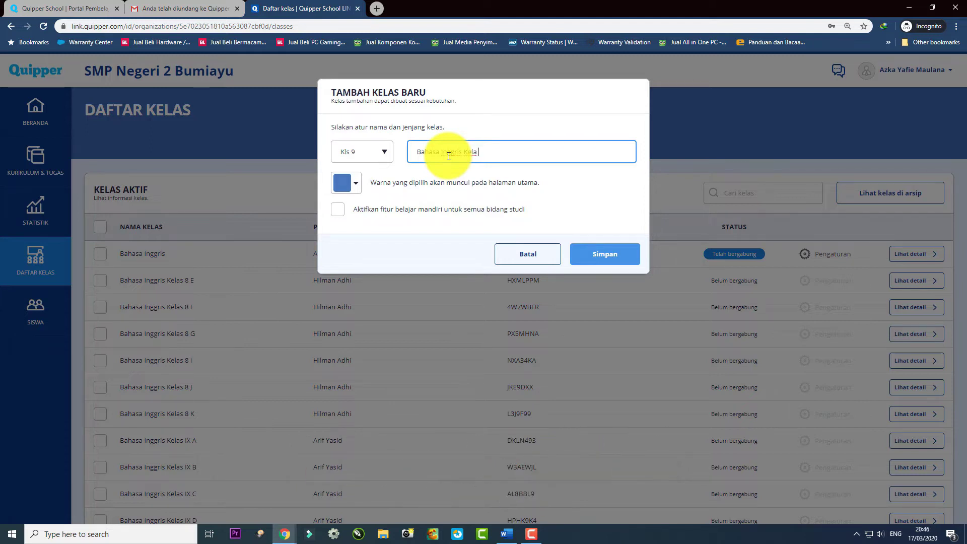
pyautogui.write('s IX G')
# Give the new class a green theme with self-study enabled and save it.
pyautogui.click(358, 184)
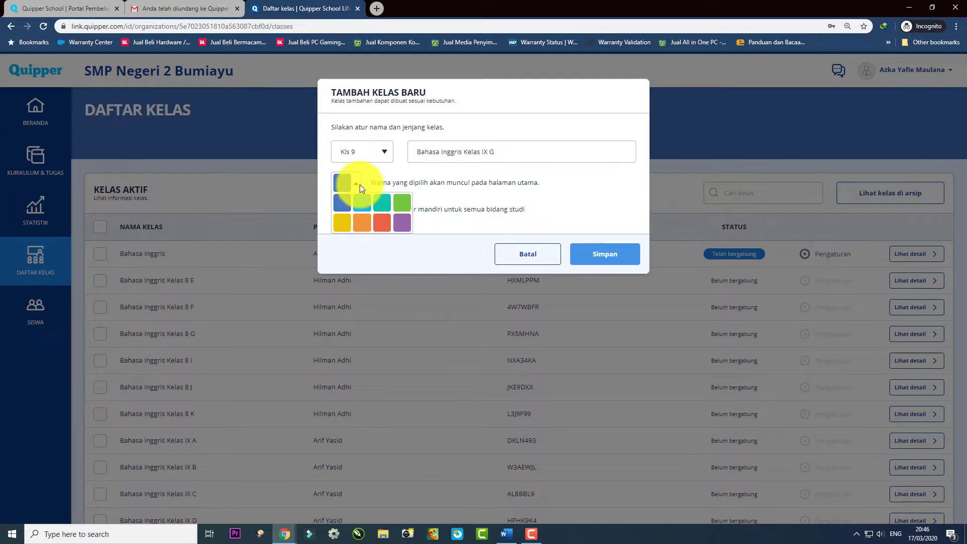
pyautogui.click(402, 203)
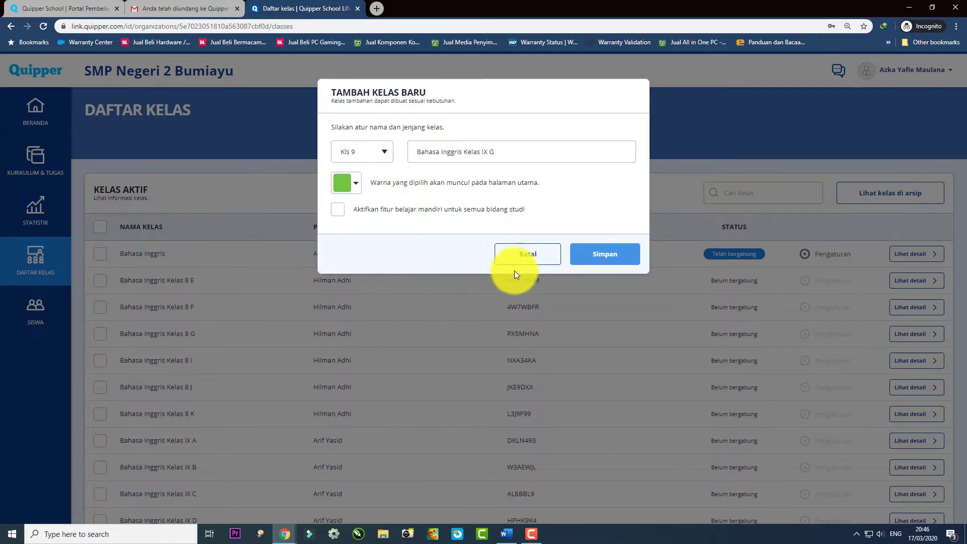
pyautogui.click(345, 216)
pyautogui.click(612, 254)
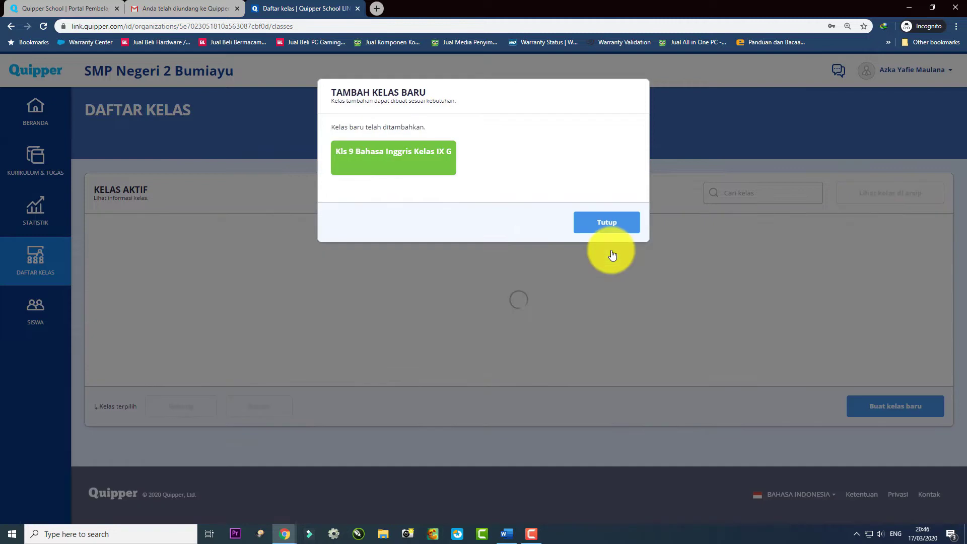
pyautogui.click(607, 223)
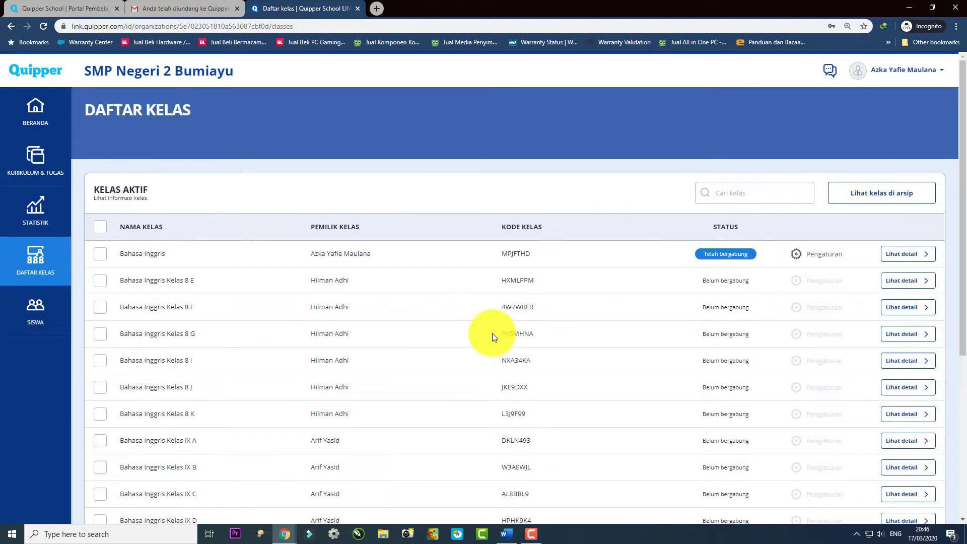
# View the Bahasa Inggris class details, return to the class list, and open its settings.
pyautogui.scroll(-5, 224, 271)
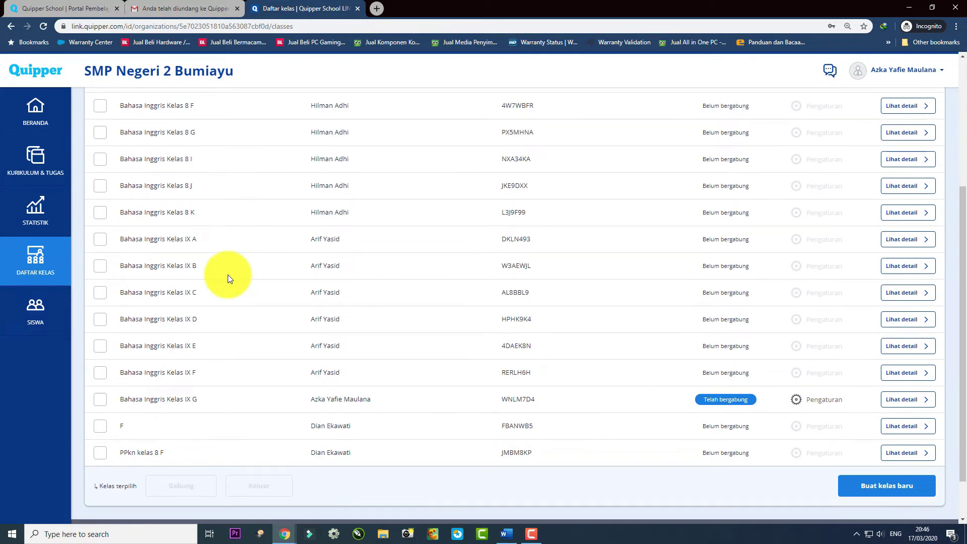
pyautogui.scroll(5, 259, 261)
pyautogui.click(900, 253)
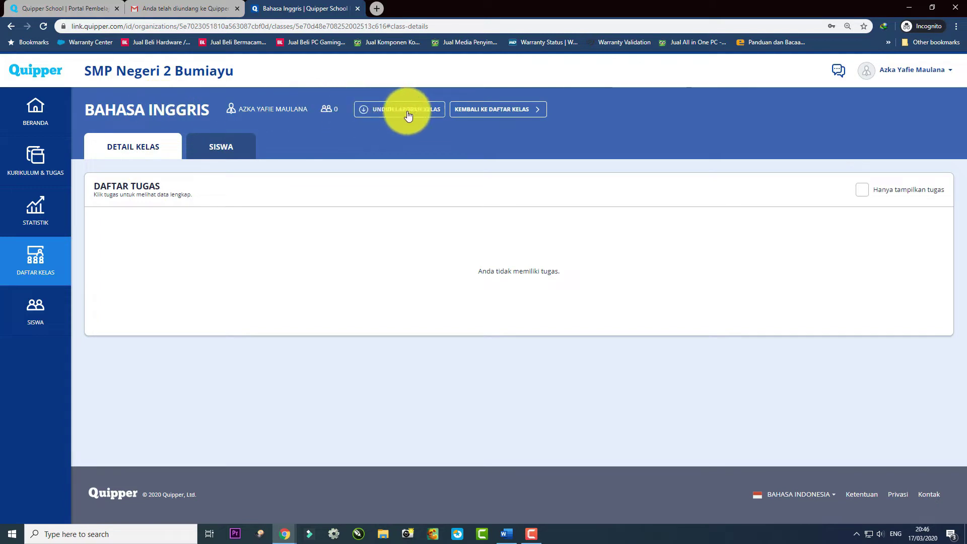
pyautogui.click(11, 27)
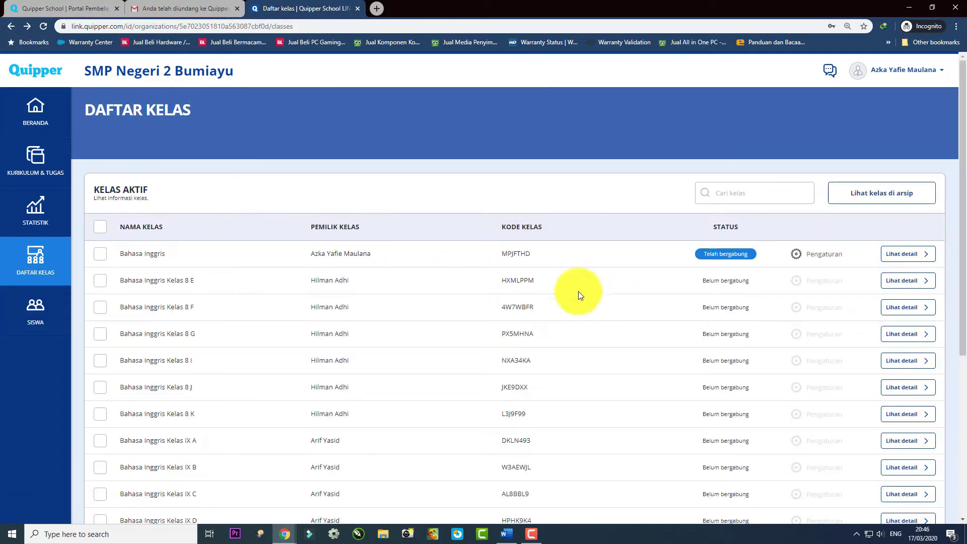
pyautogui.click(826, 254)
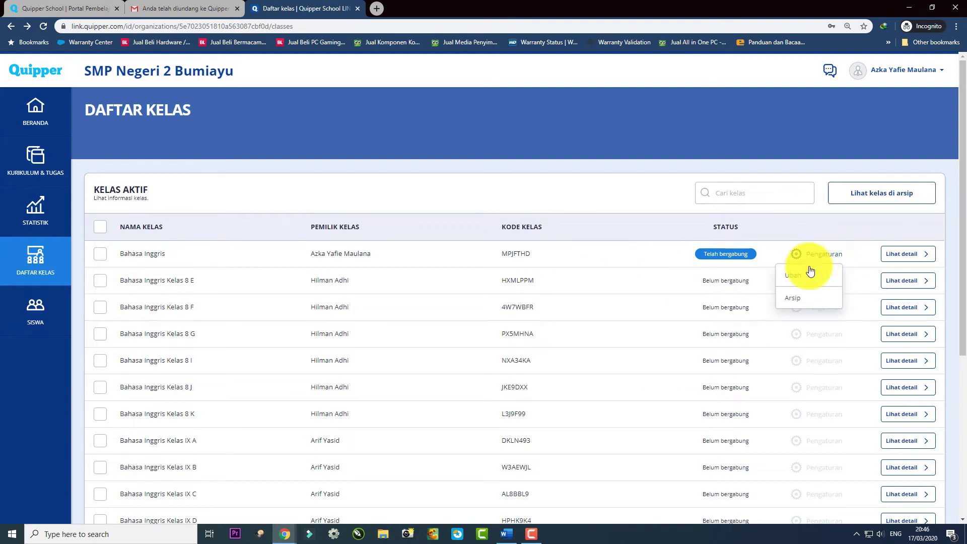
# Rename the Bahasa Inggris class to 'Bahasa Inggris kelas IX H' and save it.
pyautogui.click(807, 279)
pyautogui.click(485, 152)
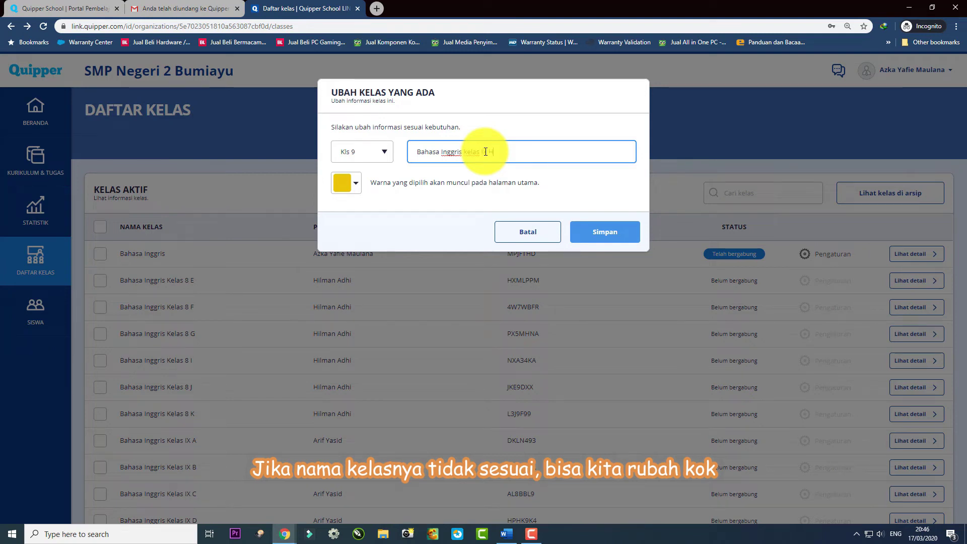
pyautogui.click(607, 233)
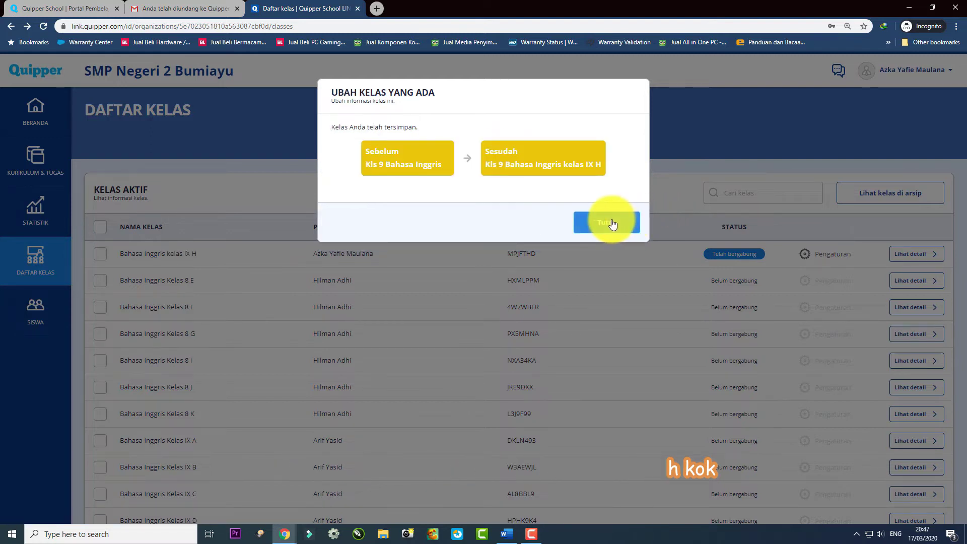
# Close the rename confirmation and check the class list for classes IX H and IX G.
pyautogui.click(612, 223)
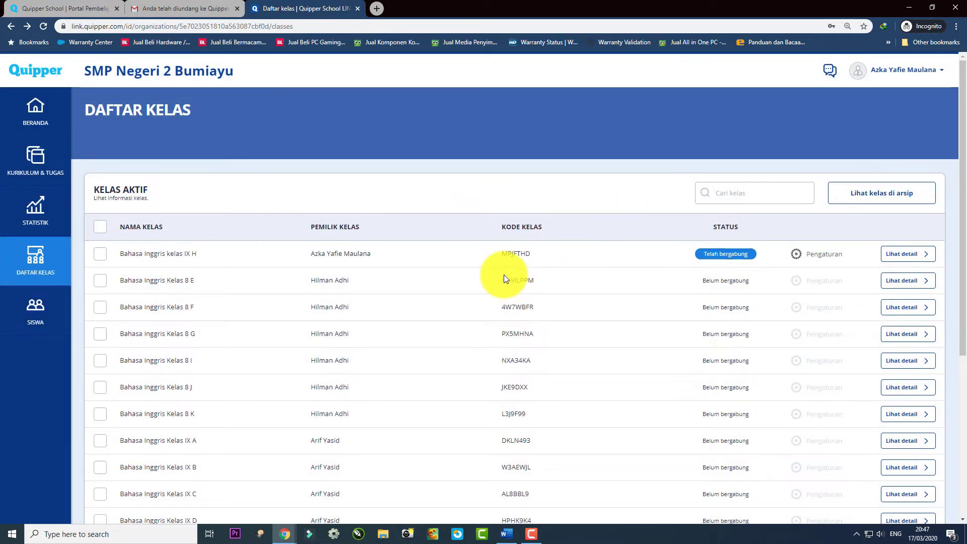
pyautogui.scroll(-5, 503, 275)
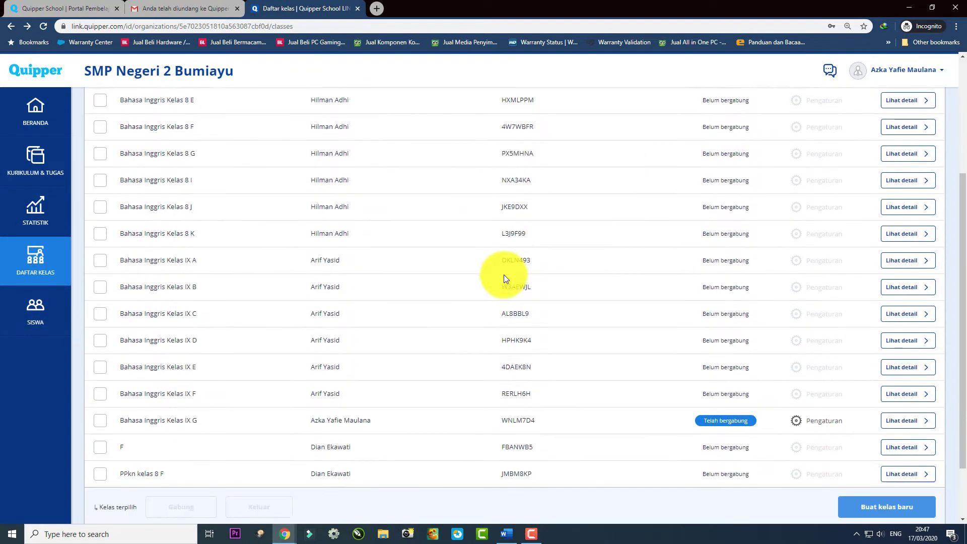
pyautogui.scroll(5, 464, 266)
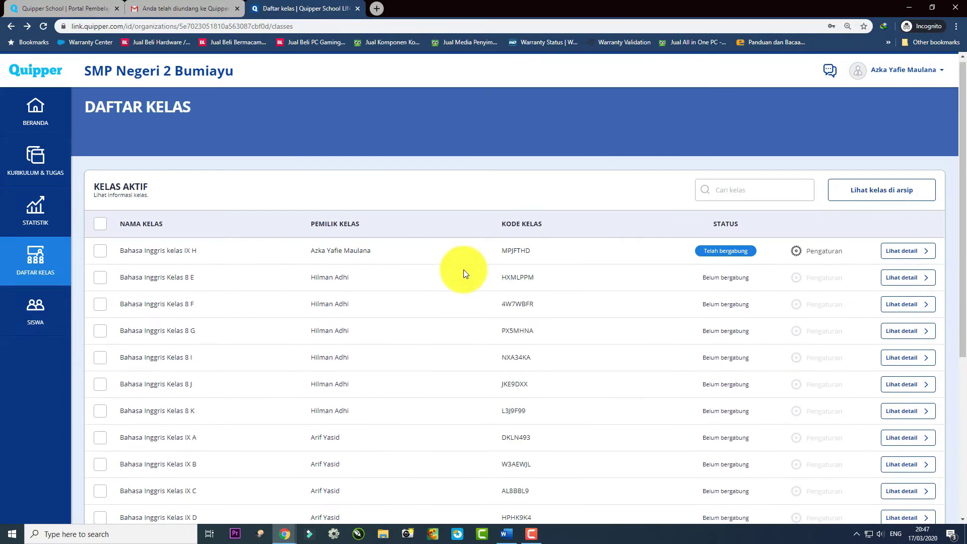
pyautogui.scroll(-5, 463, 271)
pyautogui.scroll(5, 474, 263)
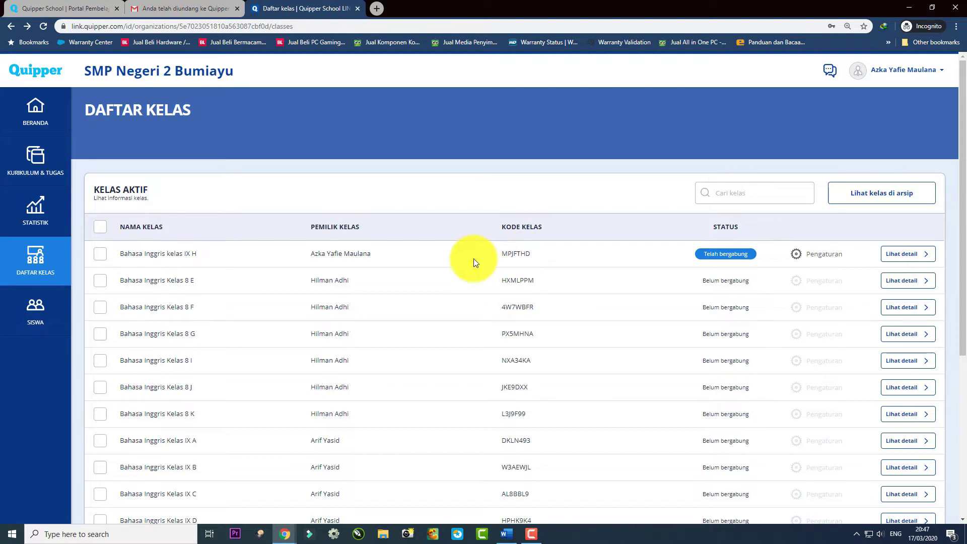
pyautogui.scroll(-4, 540, 258)
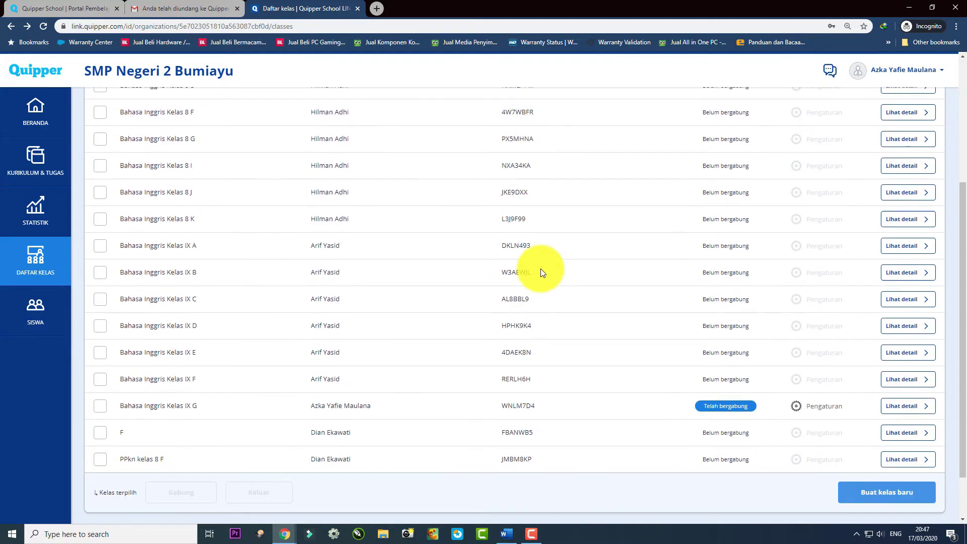
pyautogui.scroll(4, 540, 267)
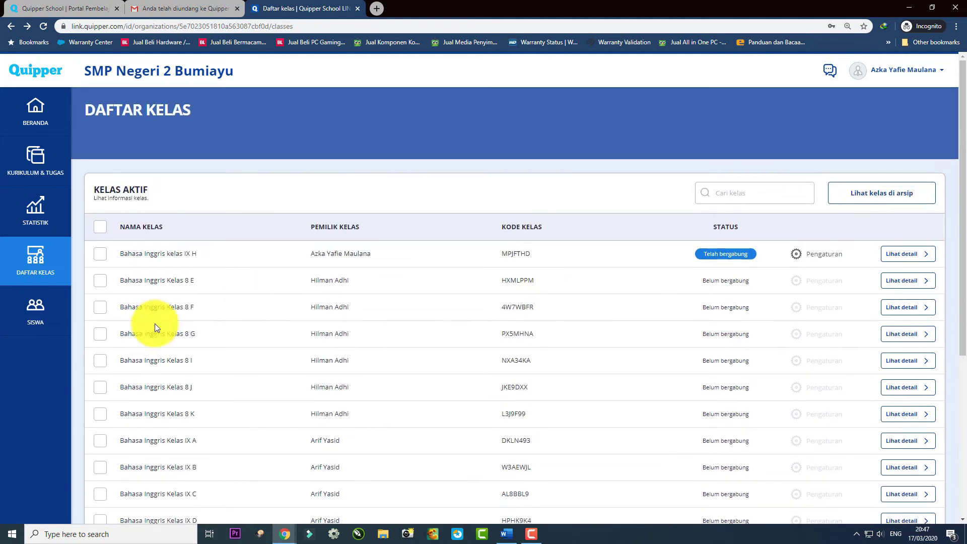
pyautogui.click(38, 159)
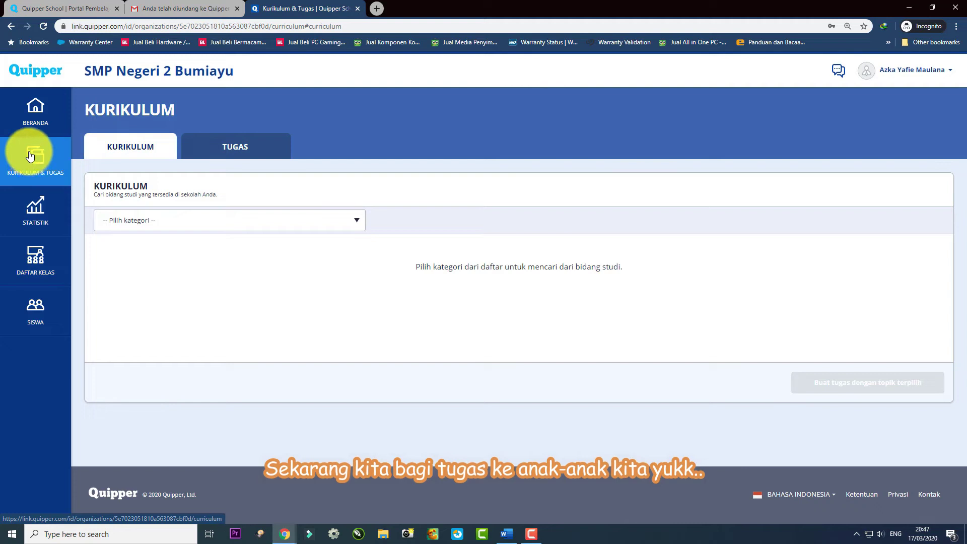
# Filter the curriculum to SMP Kurikulum 2013, subject Bahasa Inggris, grade Kls 9.
pyautogui.click(176, 224)
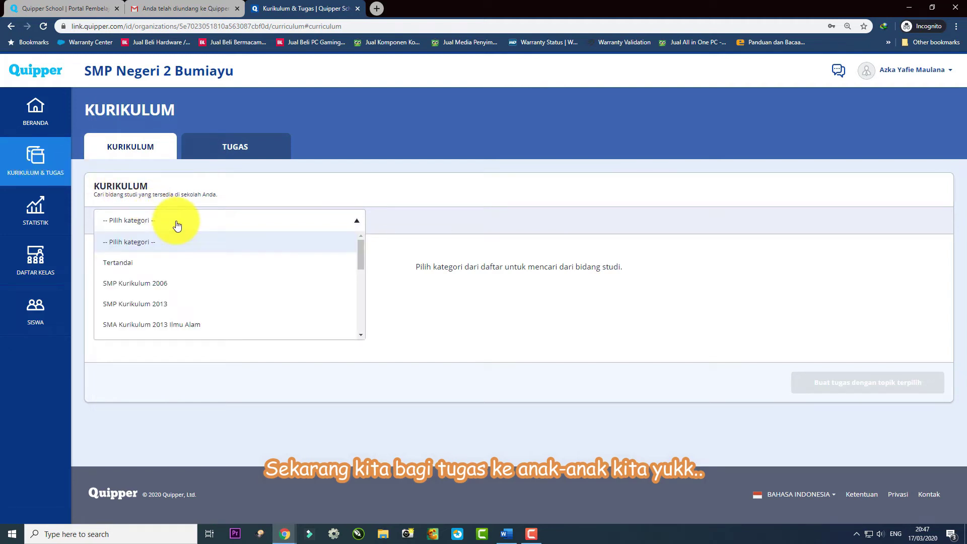
pyautogui.scroll(-1, 198, 282)
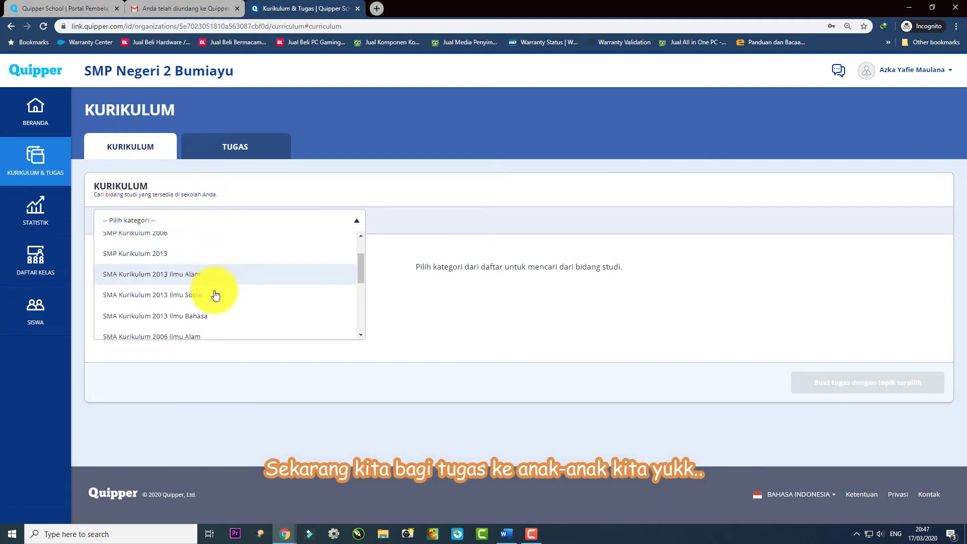
pyautogui.scroll(-5, 215, 295)
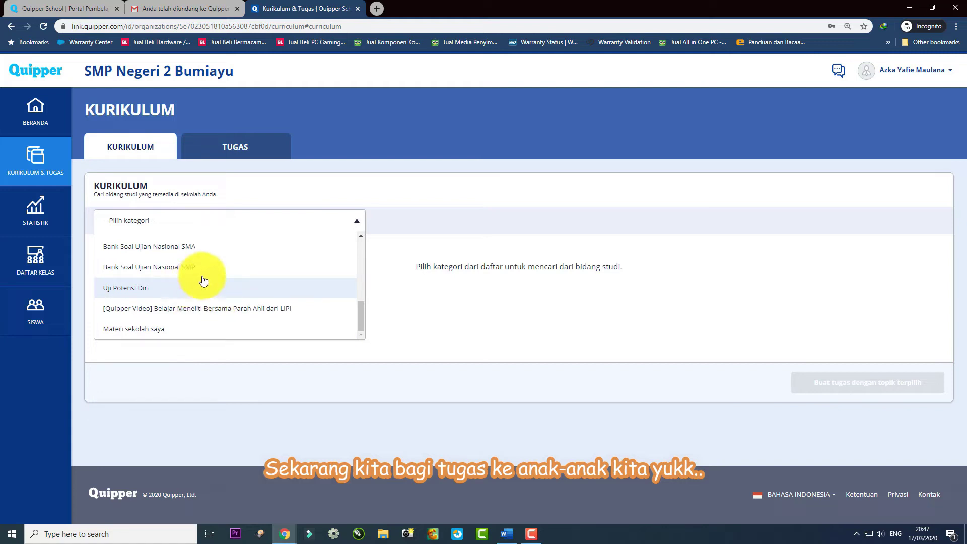
pyautogui.scroll(3, 203, 280)
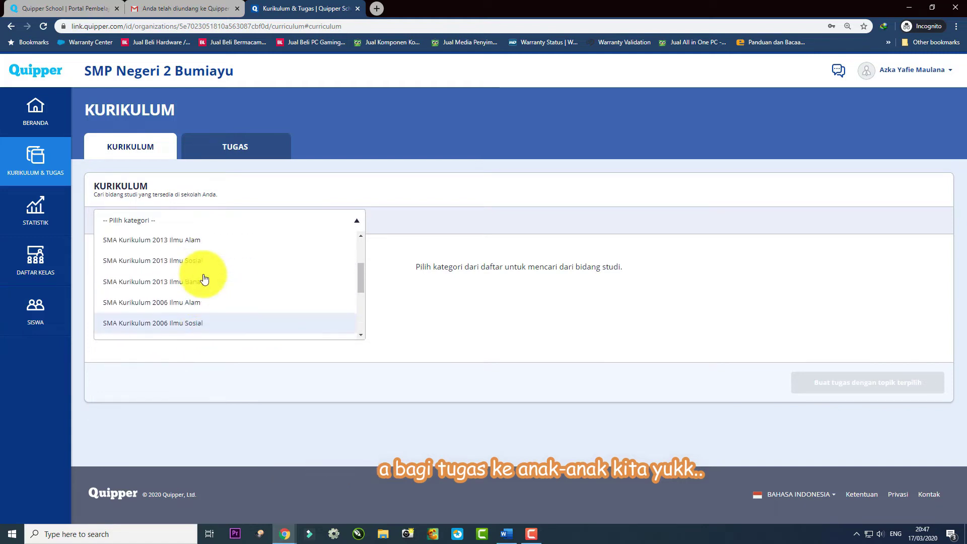
pyautogui.scroll(2, 204, 279)
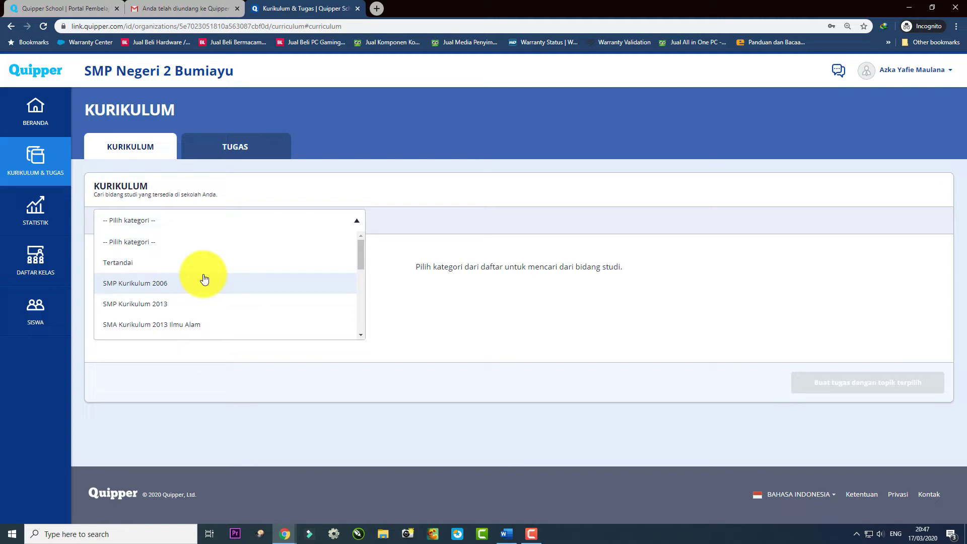
pyautogui.scroll(-1, 201, 278)
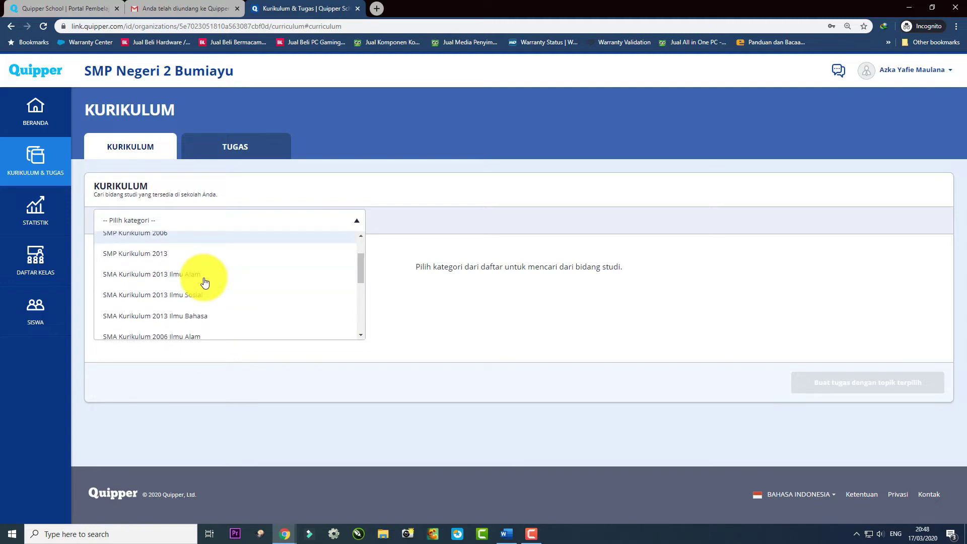
pyautogui.click(157, 257)
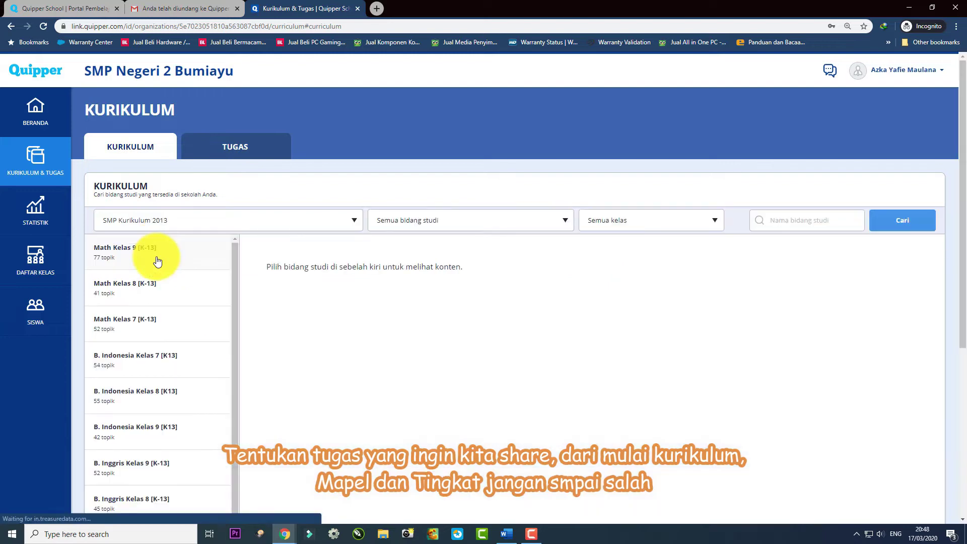
pyautogui.click(546, 222)
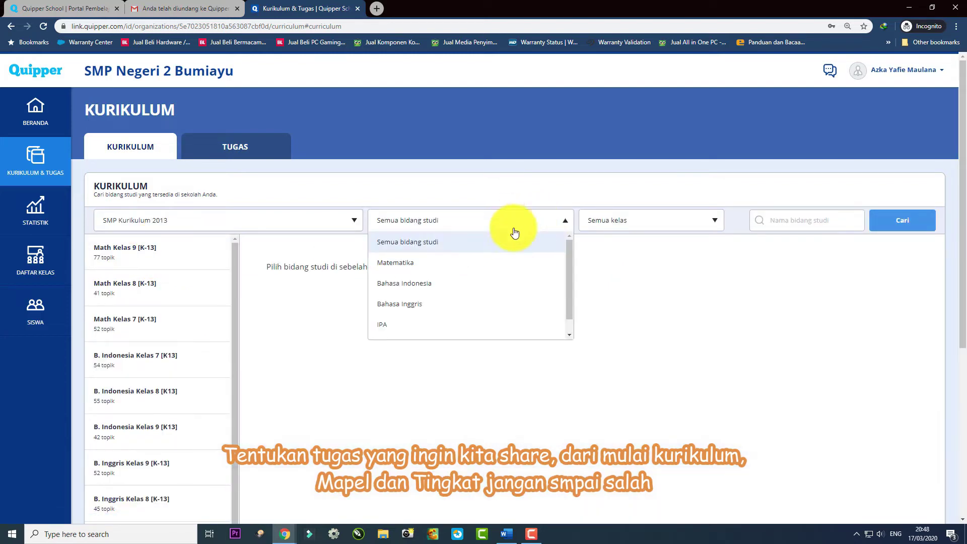
pyautogui.click(408, 303)
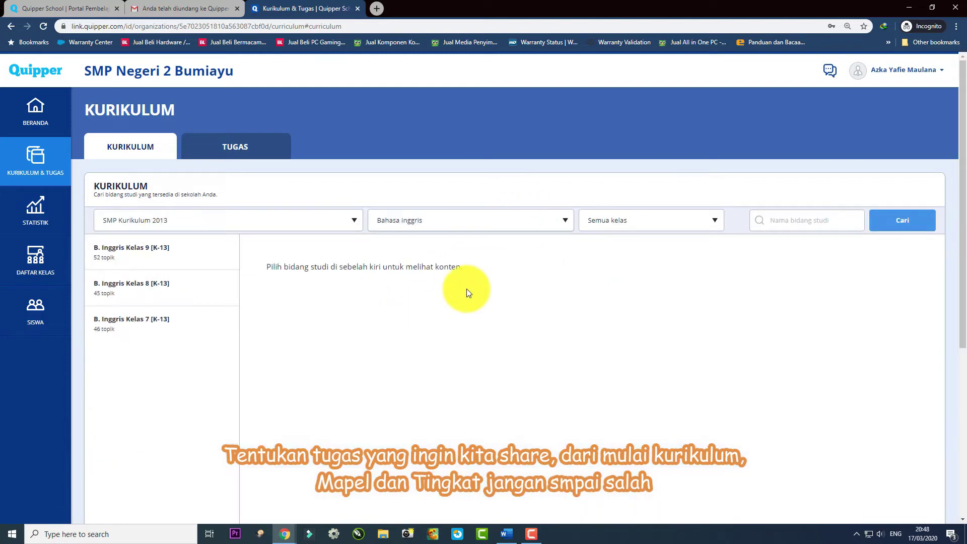
pyautogui.click(702, 222)
pyautogui.click(619, 267)
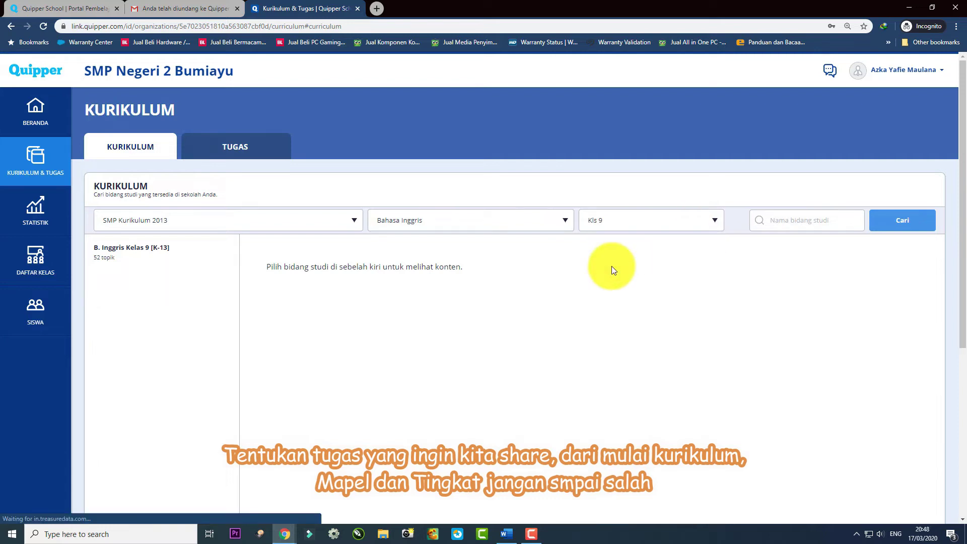
# Open B. Inggris Kelas 9 [K-13] and expand its Ads module.
pyautogui.click(145, 254)
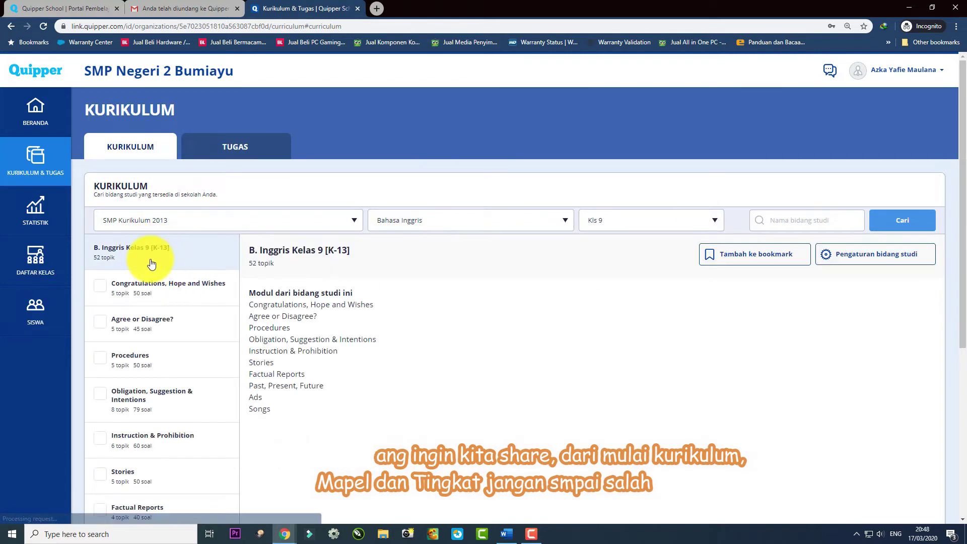
pyautogui.scroll(-2, 181, 277)
pyautogui.scroll(-3, 118, 275)
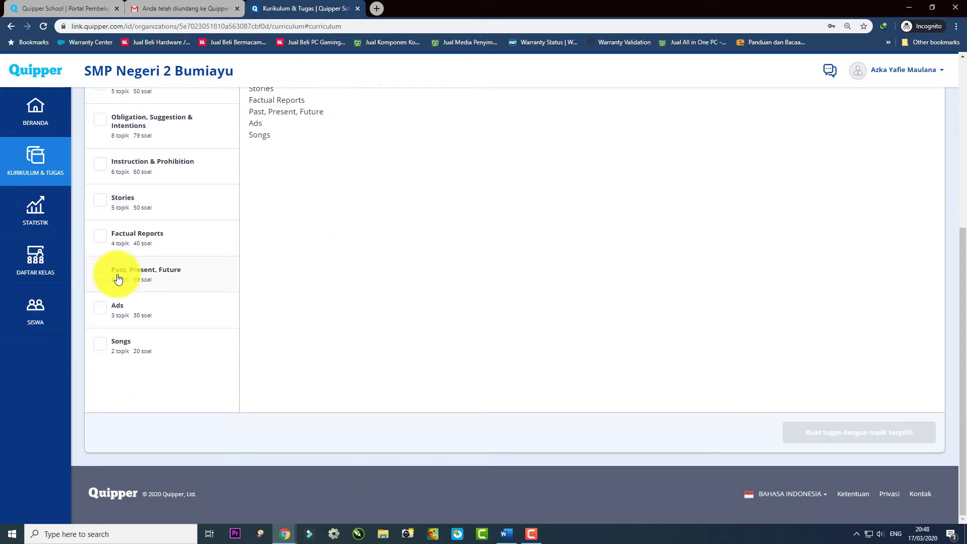
pyautogui.click(129, 313)
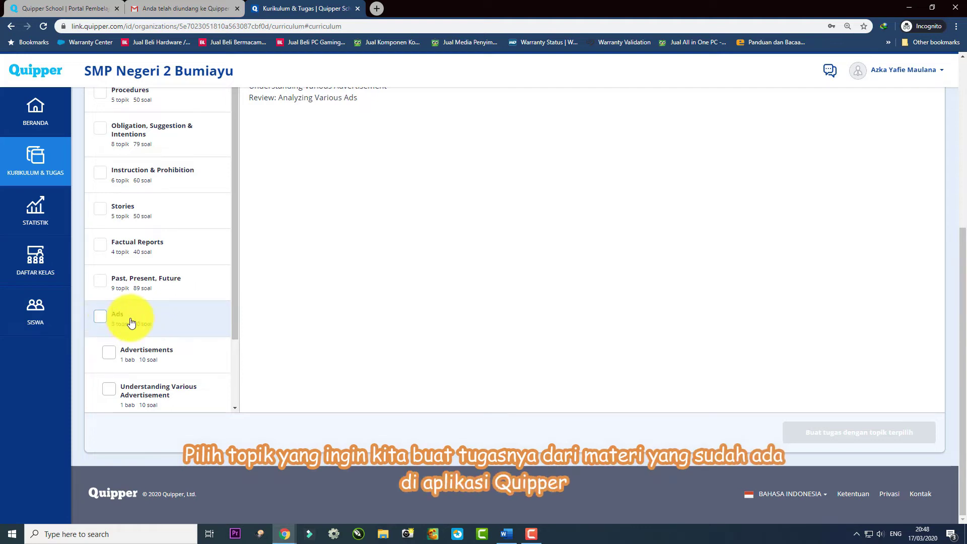
# Tick Advertisements, Understanding Various Advertisement and Review: Analyzing Various Ads, and start an assignment from them.
pyautogui.scroll(-2, 151, 318)
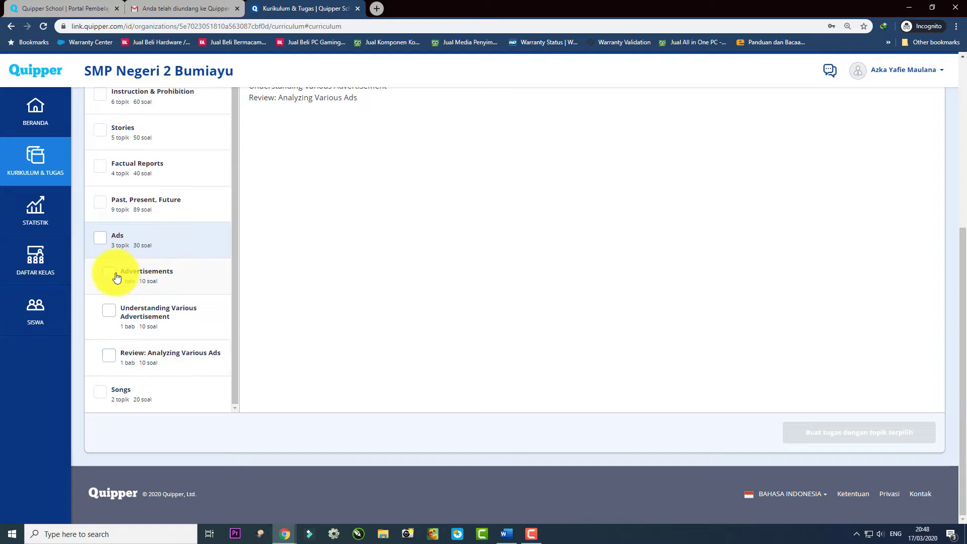
pyautogui.click(108, 310)
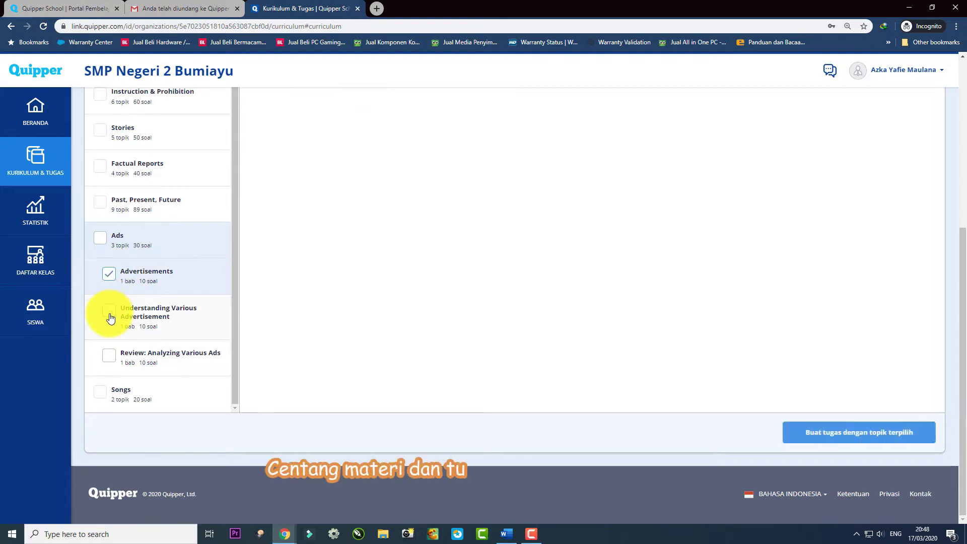
pyautogui.scroll(2, 105, 334)
pyautogui.click(144, 350)
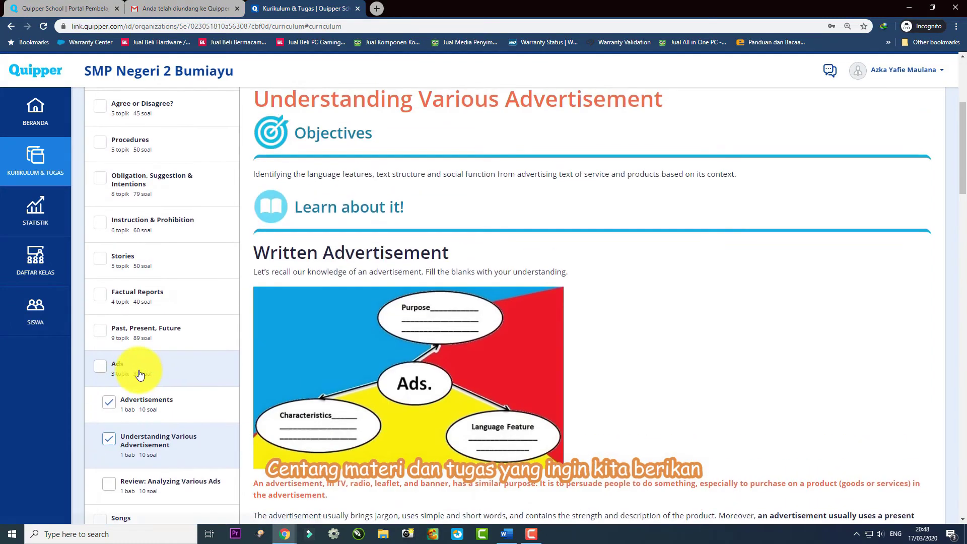
pyautogui.scroll(-2, 138, 360)
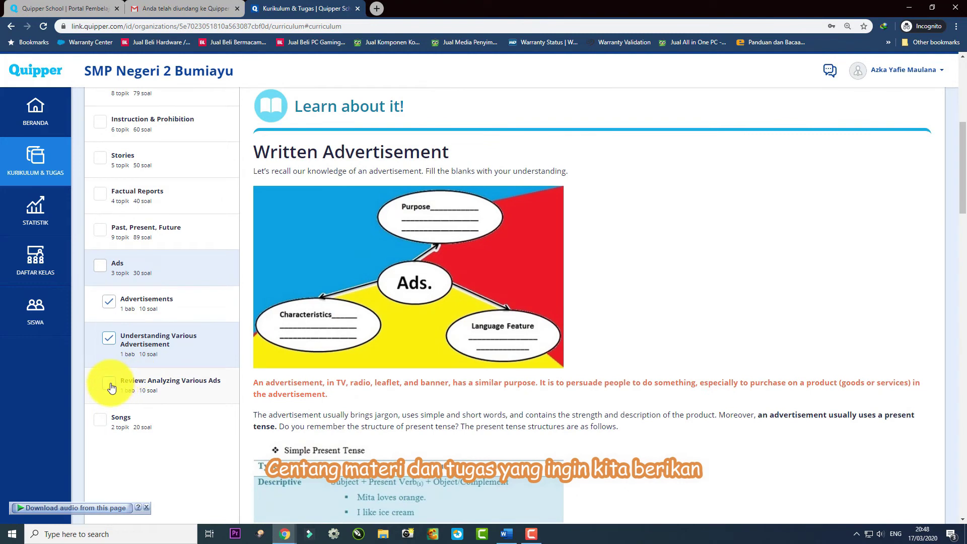
pyautogui.click(109, 384)
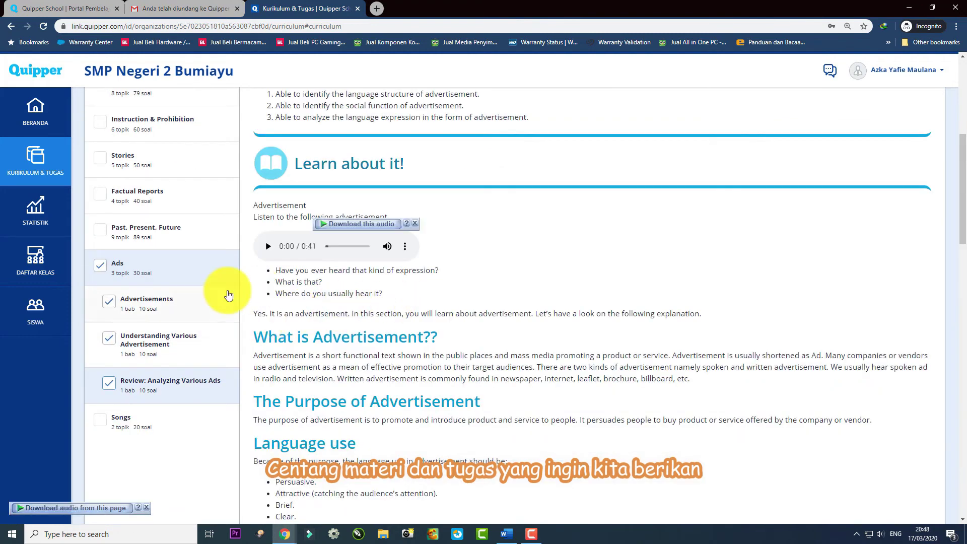
pyautogui.scroll(-5, 450, 242)
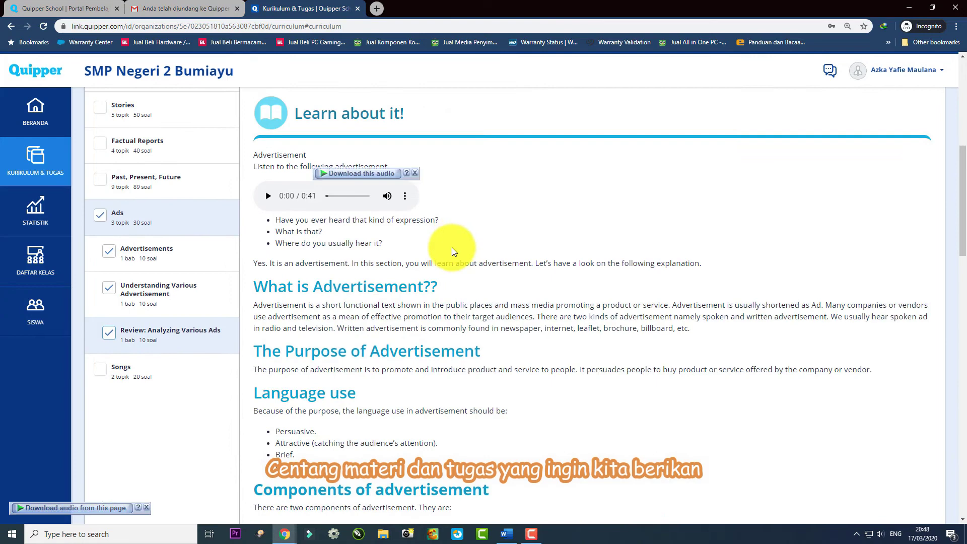
pyautogui.scroll(-18, 452, 247)
pyautogui.scroll(2, 961, 267)
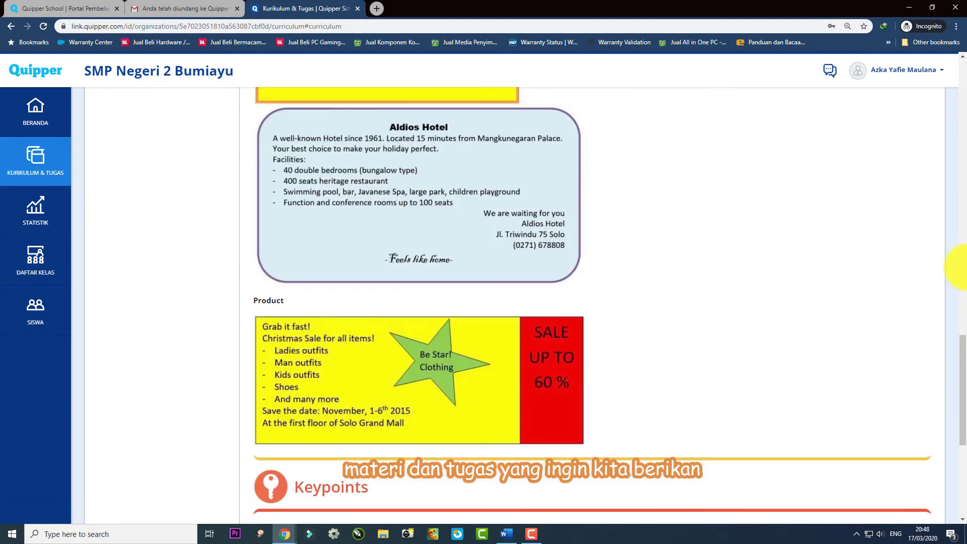
pyautogui.scroll(15, 941, 254)
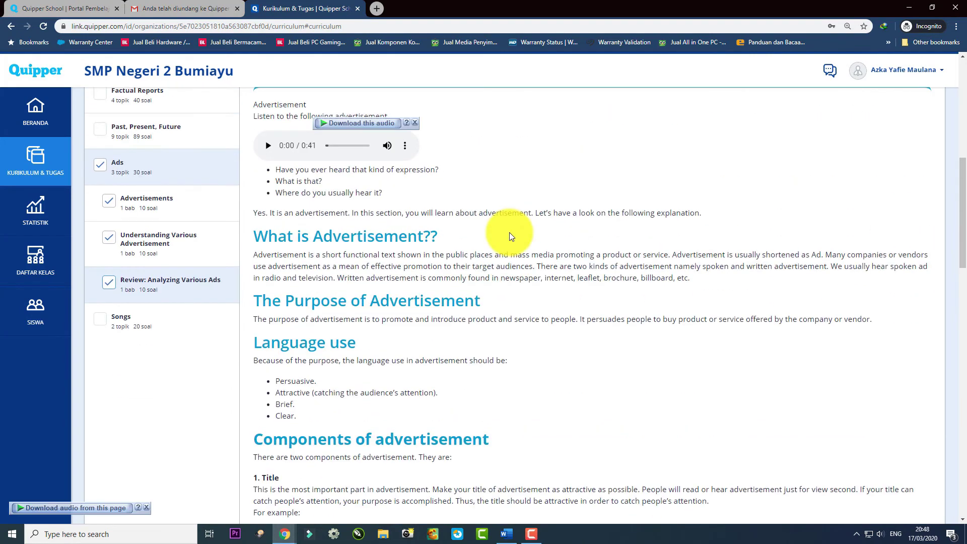
pyautogui.scroll(-20, 509, 232)
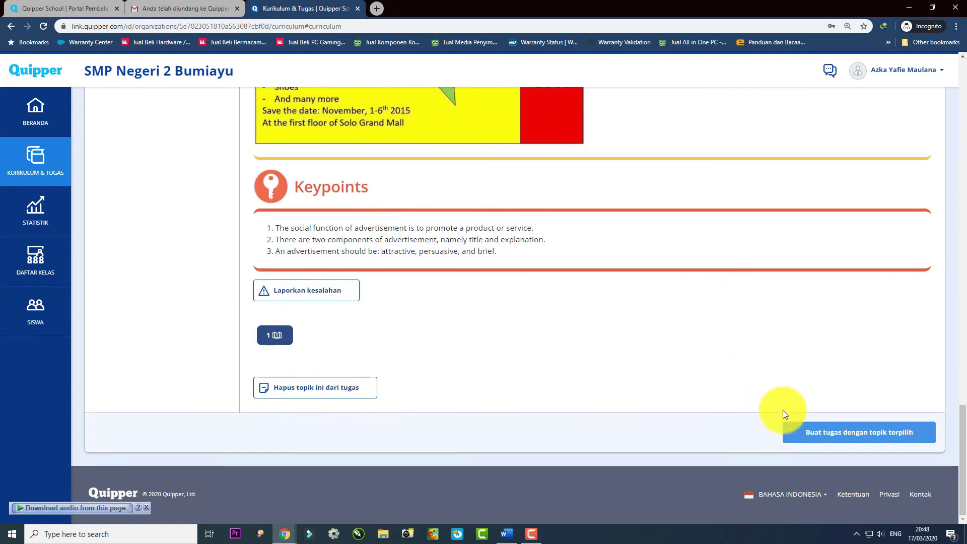
pyautogui.click(836, 433)
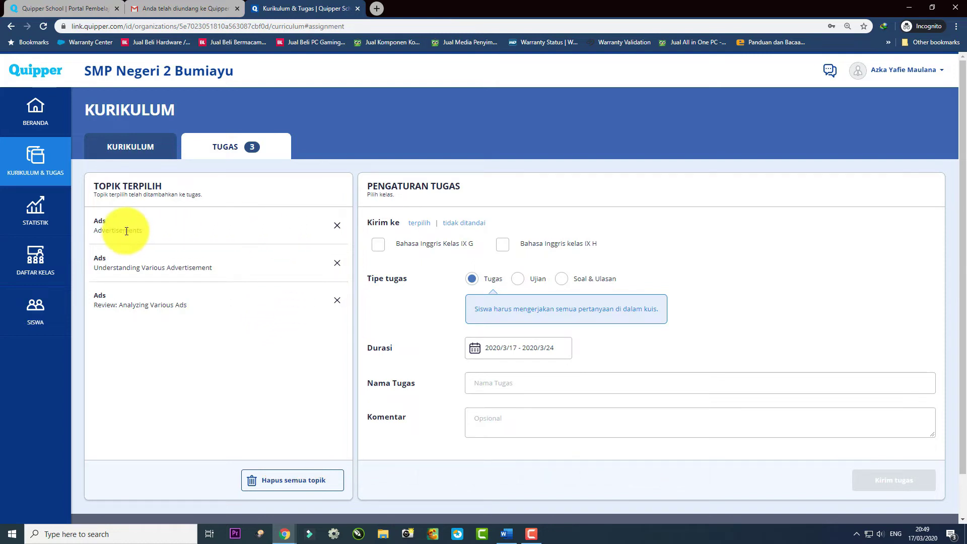
# Send the assignment to classes IX G and IX H with the Soal & Ulasan task type.
pyautogui.click(380, 247)
pyautogui.click(505, 246)
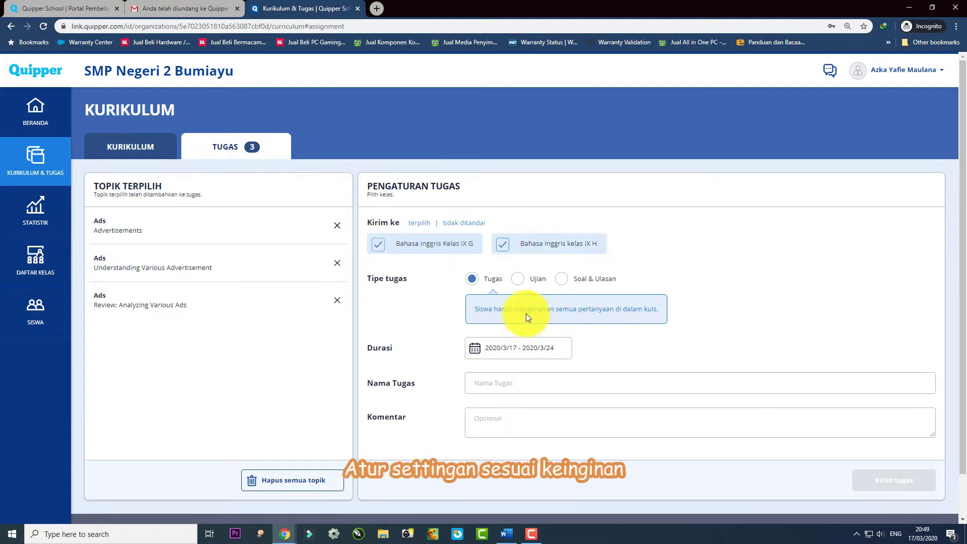
pyautogui.click(516, 280)
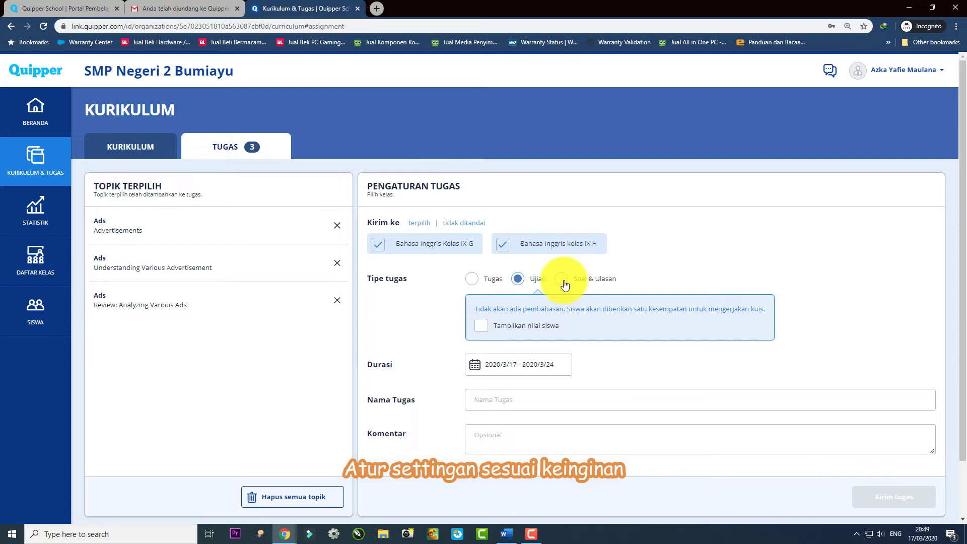
pyautogui.click(564, 283)
pyautogui.click(471, 281)
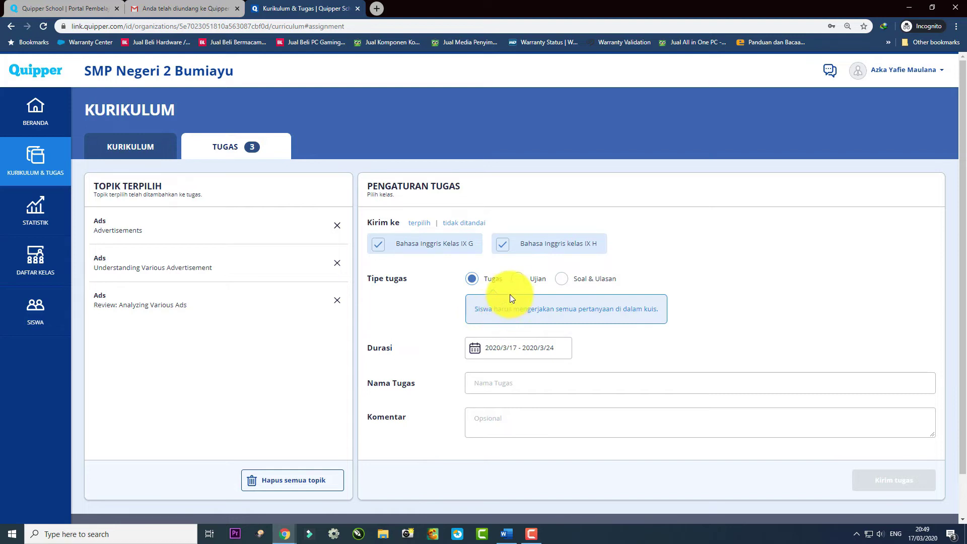
pyautogui.click(517, 280)
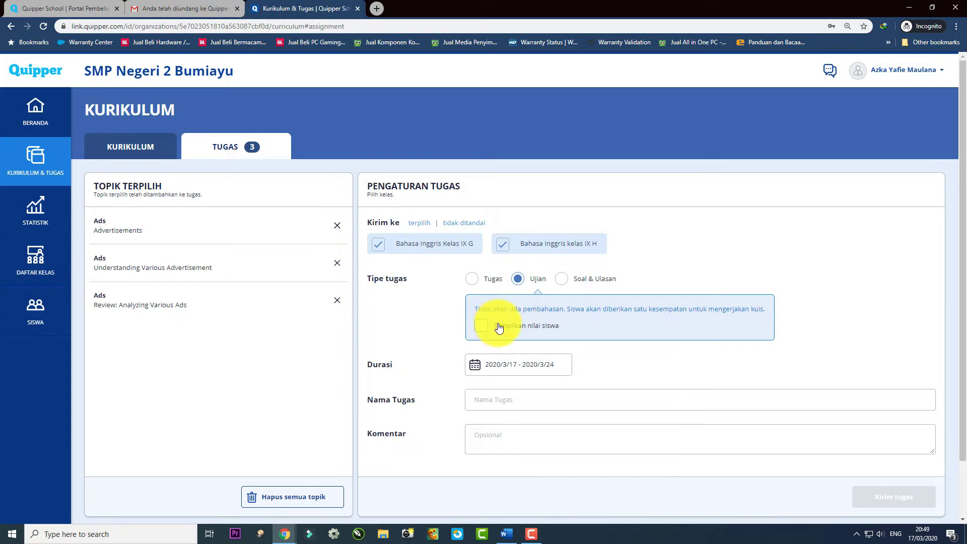
pyautogui.click(563, 283)
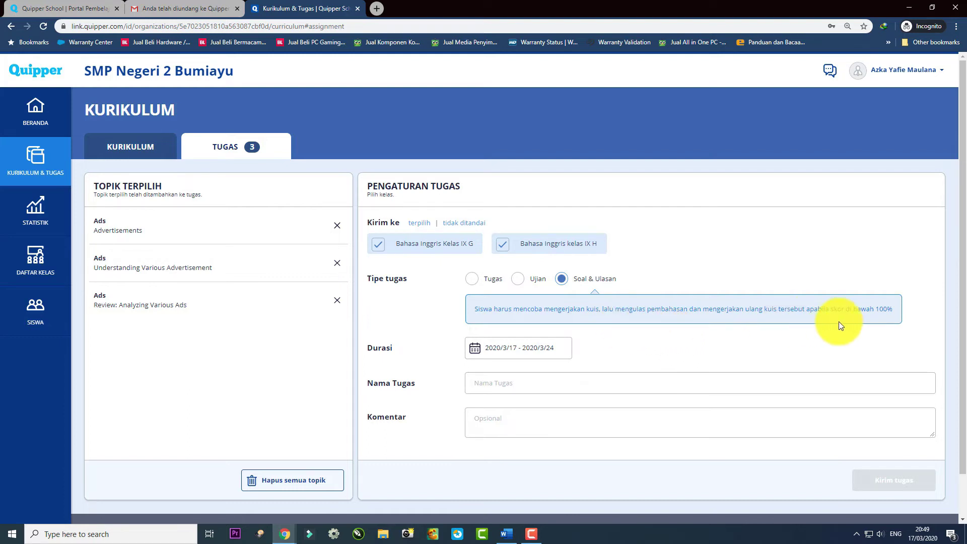
pyautogui.click(558, 348)
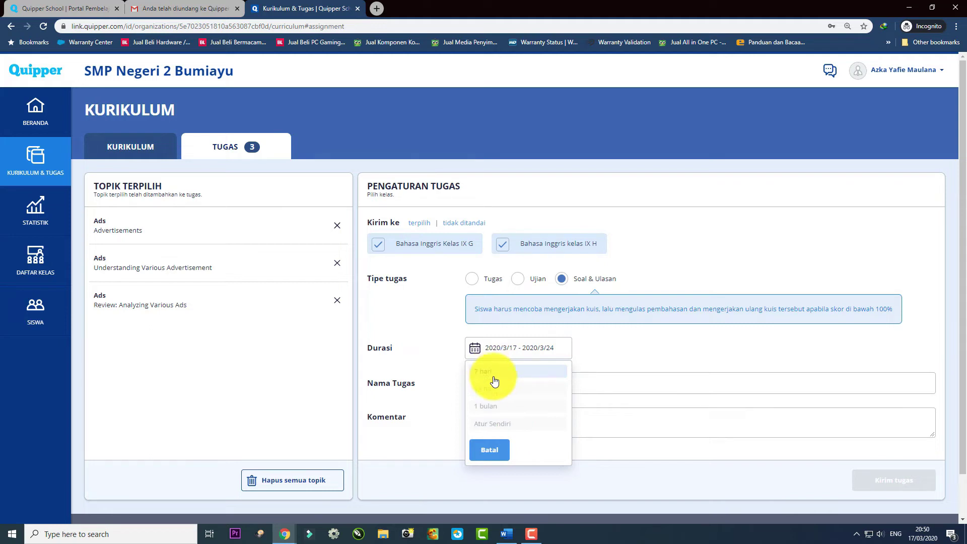
# Choose a custom assignment duration from 17 to 21 March 2020 in the date picker.
pyautogui.click(502, 424)
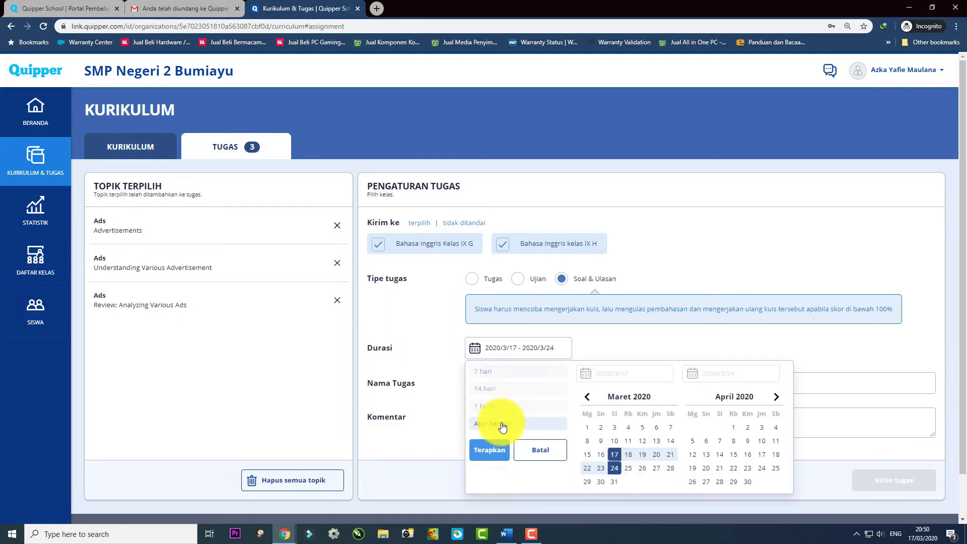
pyautogui.click(669, 454)
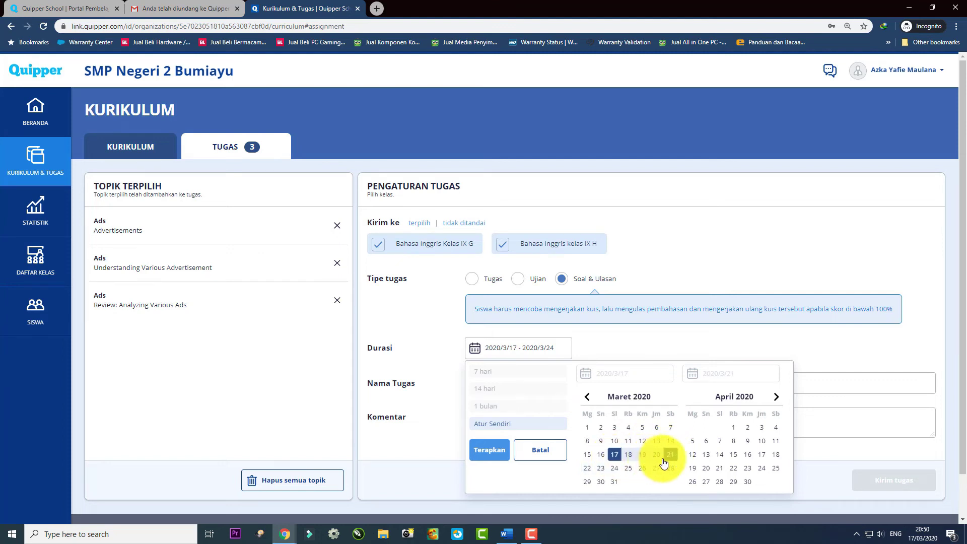
pyautogui.click(491, 456)
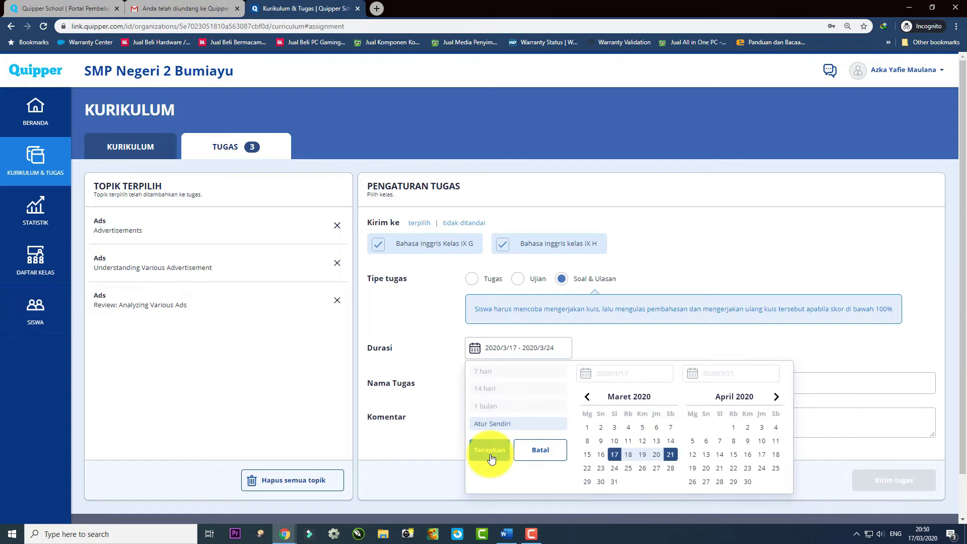
# Name the assignment 'Tugas Advertisement' followed by the teacher's name.
pyautogui.click(519, 384)
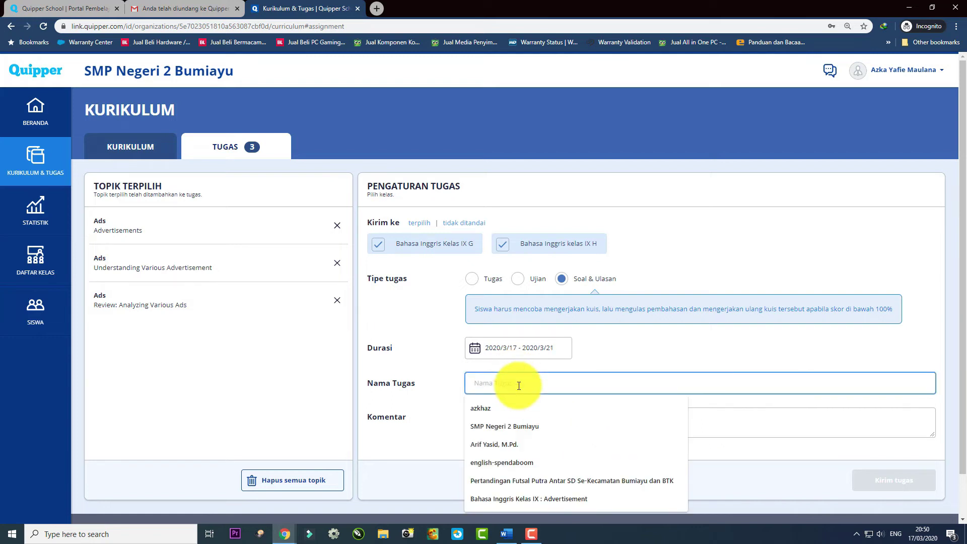
pyautogui.write('T')
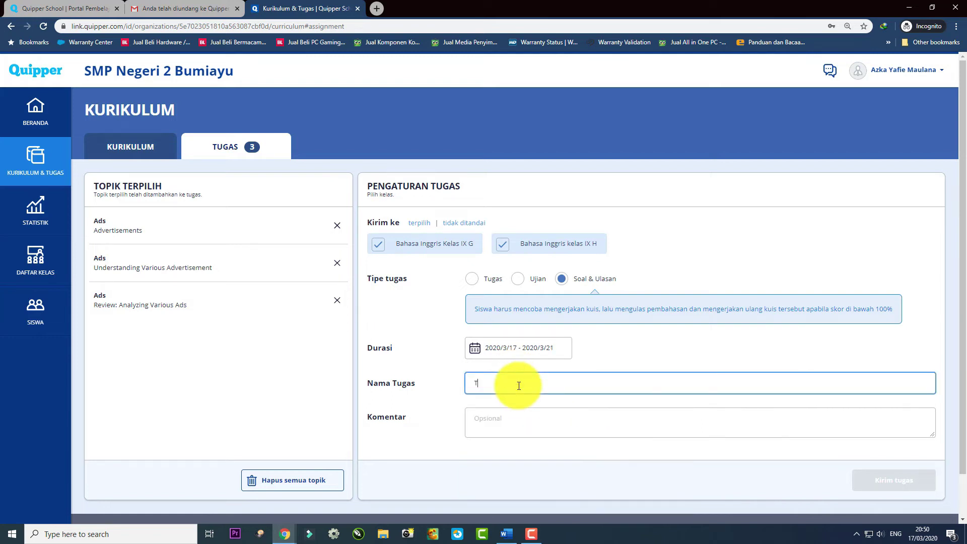
pyautogui.write('ugas Advertisement')
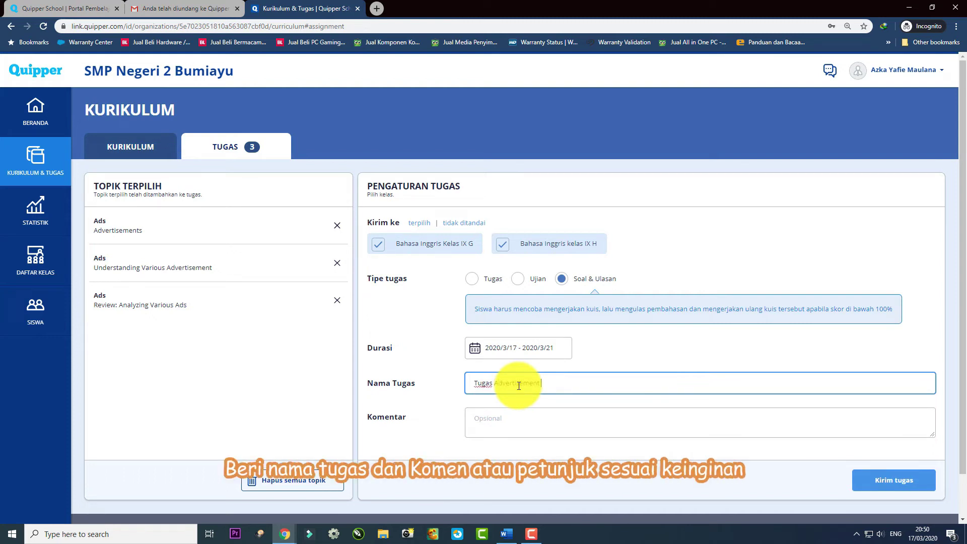
pyautogui.write(' Pak Azka')
pyautogui.click(511, 423)
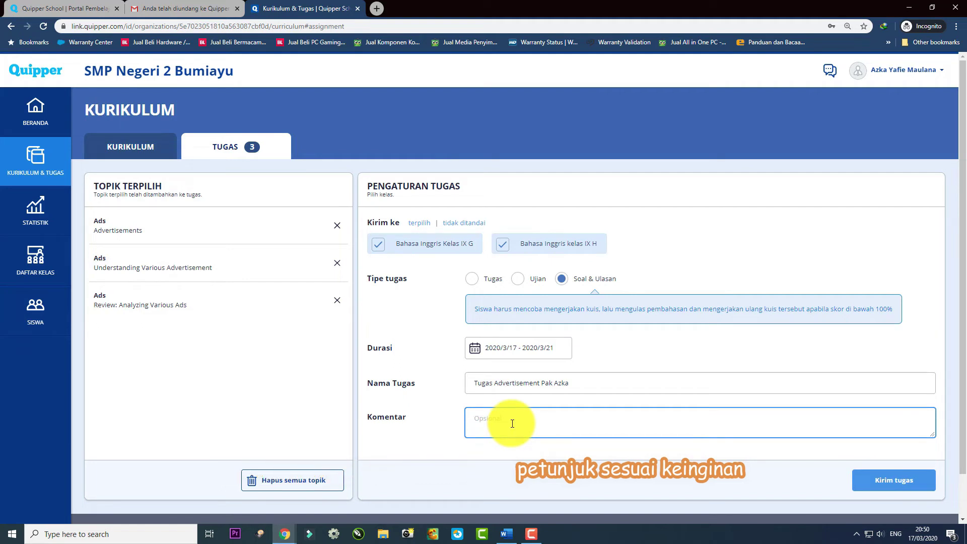
# Send the assignment to IX G and IX H, check the IX H task, then return to Kurikulum.
pyautogui.click(890, 482)
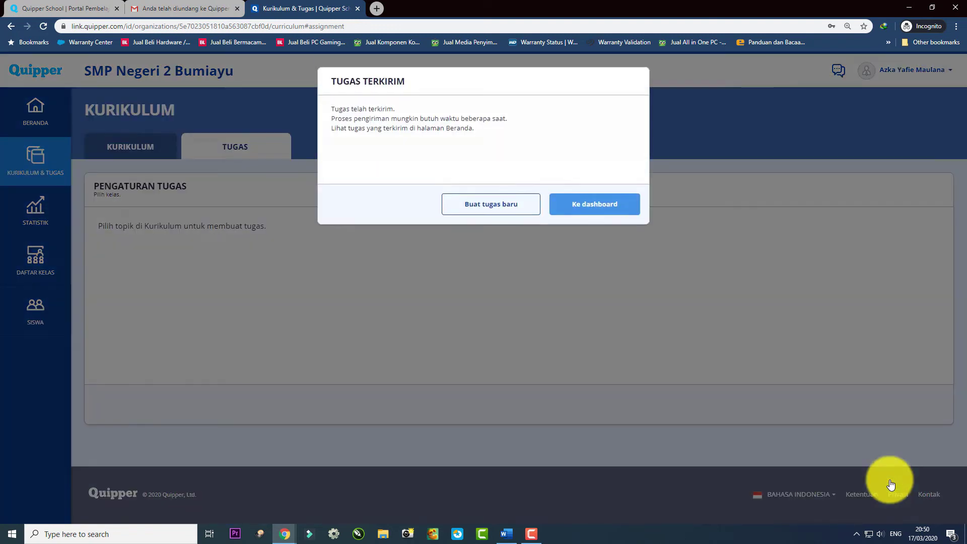
pyautogui.click(579, 203)
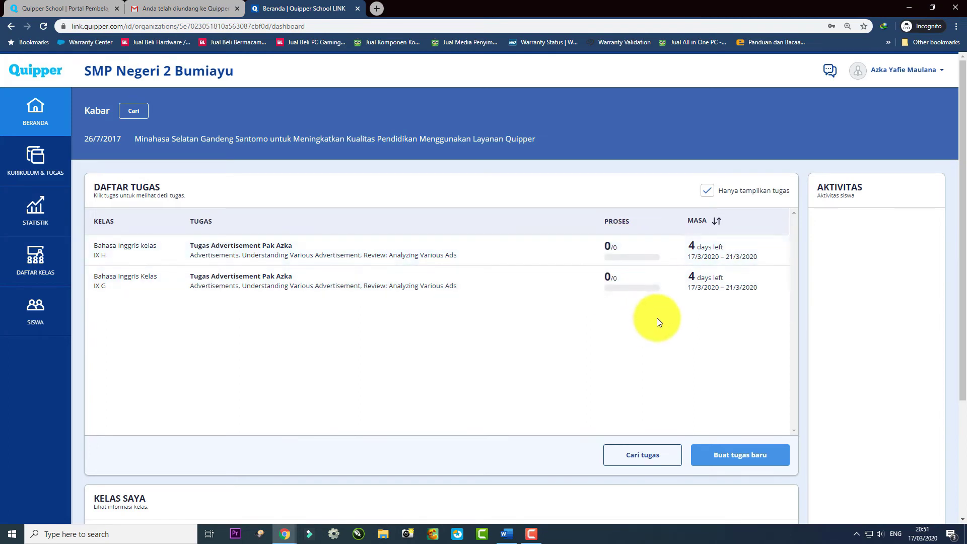
pyautogui.click(221, 246)
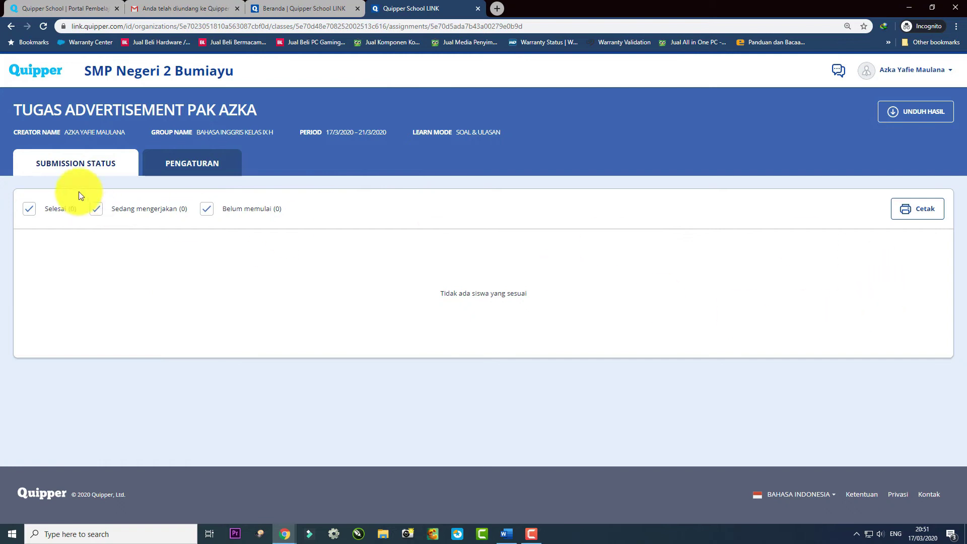
pyautogui.click(57, 73)
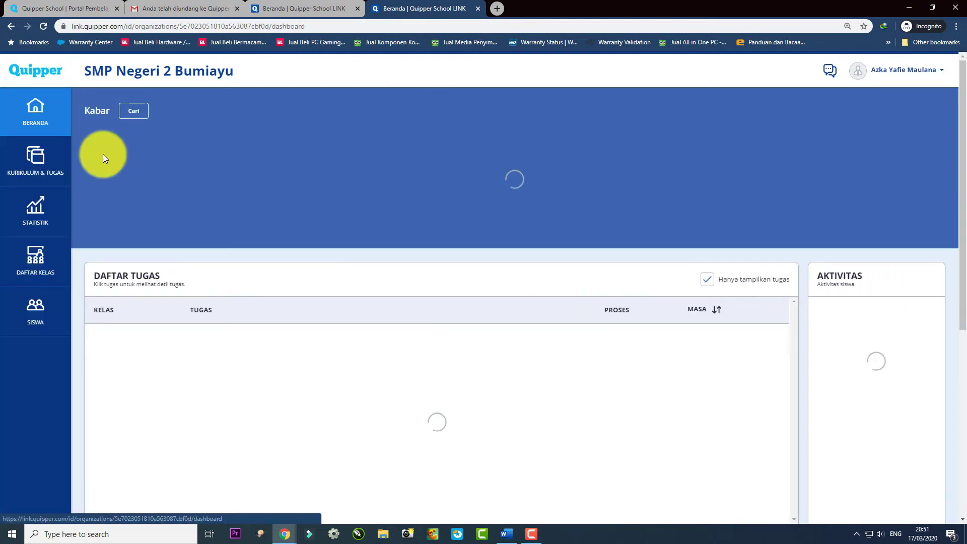
pyautogui.click(35, 161)
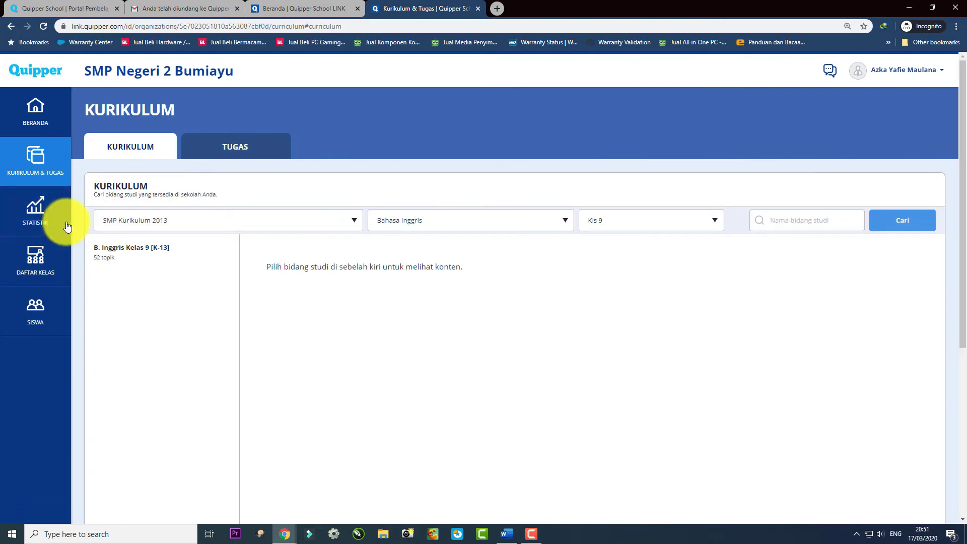
# Filter the curriculum to 'Materi sekolah saya' to show Bahasa Inggris Kelas IX, then open the account menu.
pyautogui.scroll(-1, 295, 246)
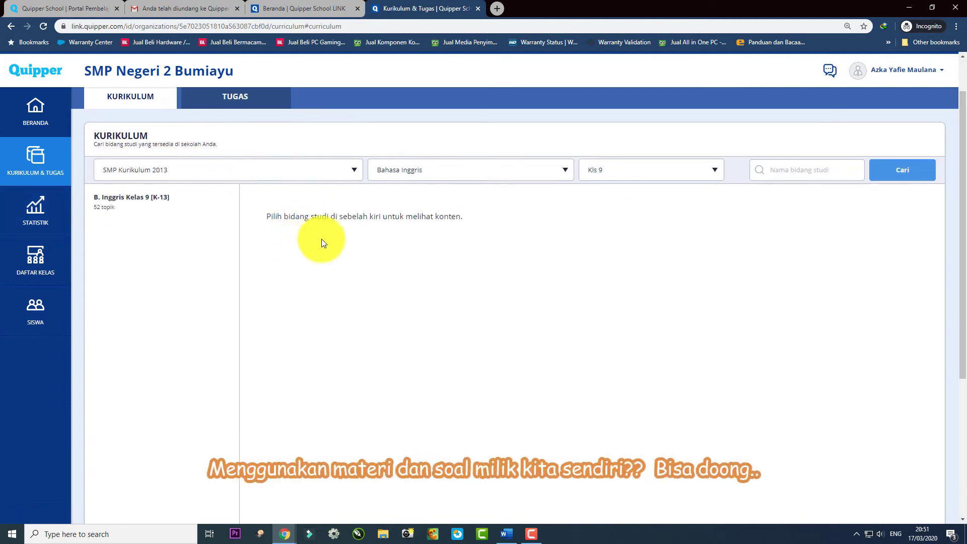
pyautogui.click(334, 178)
pyautogui.moveTo(358, 204); pyautogui.dragTo(361, 270)
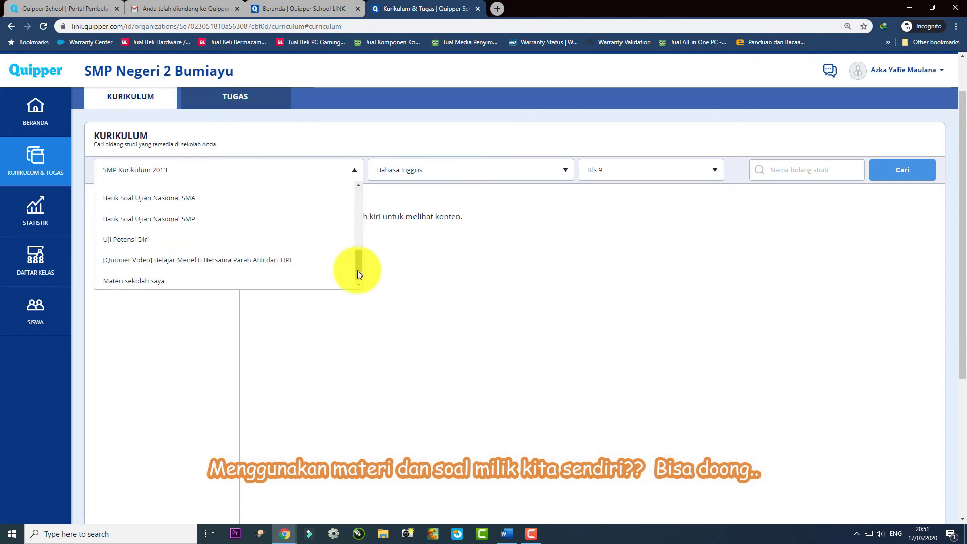
pyautogui.click(212, 280)
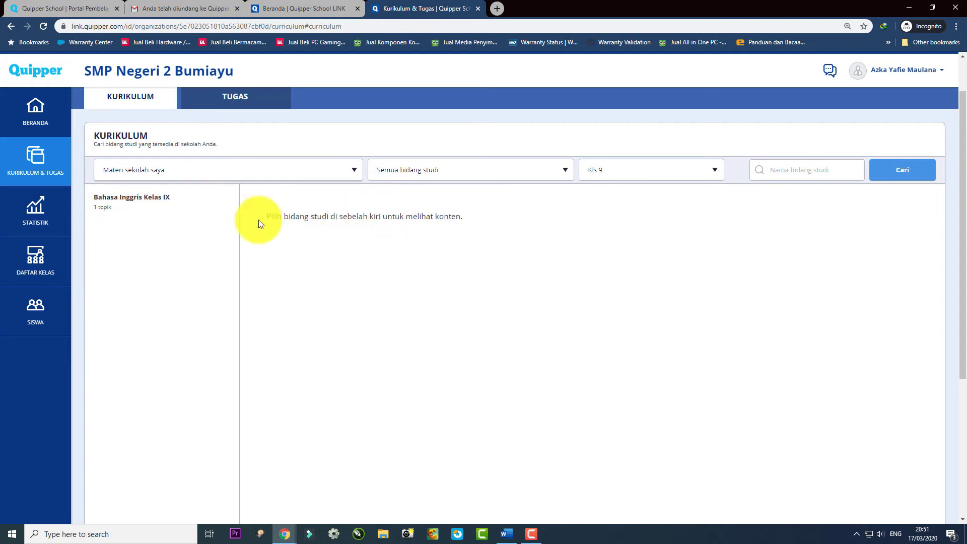
pyautogui.click(933, 68)
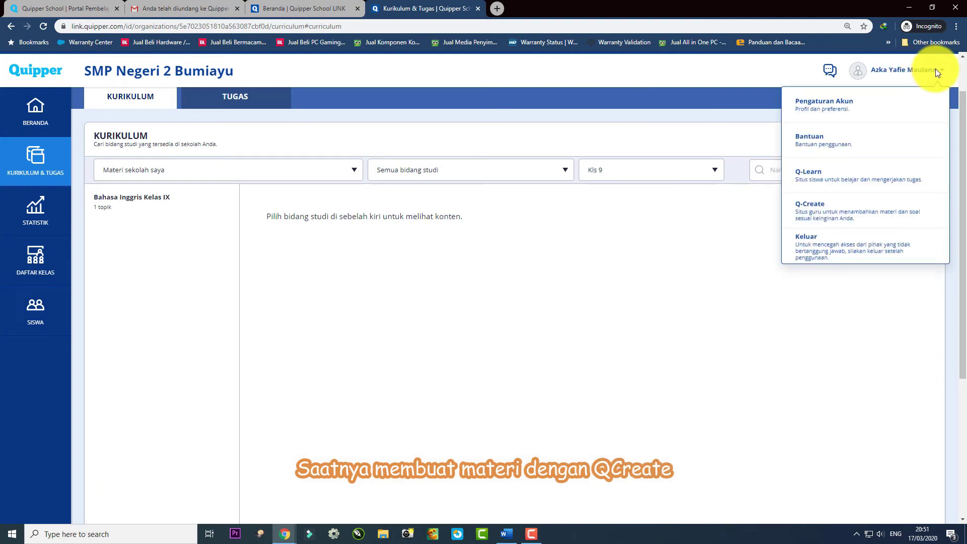
# Launch Q-Create and start a new subject from the 'Buat bidang studi' card.
pyautogui.click(809, 213)
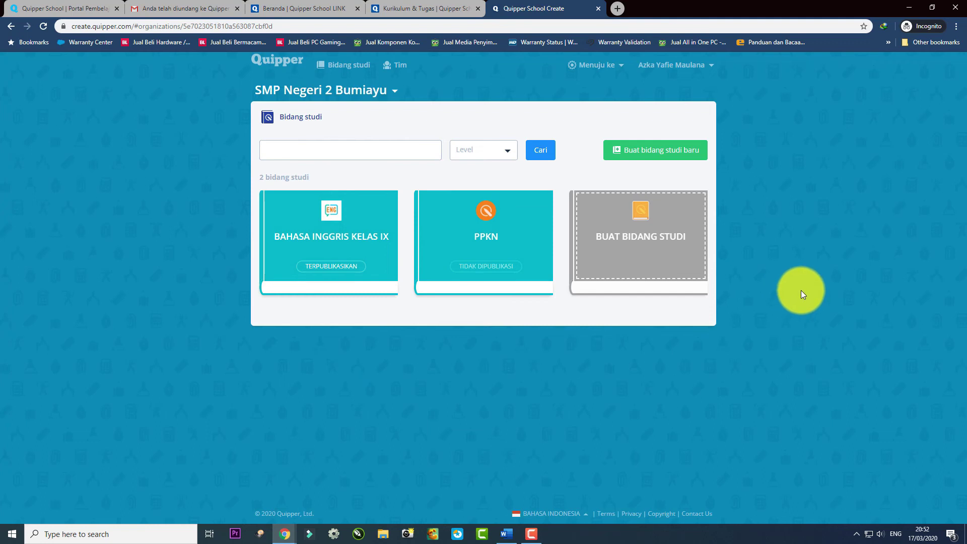
pyautogui.click(633, 237)
pyautogui.click(478, 184)
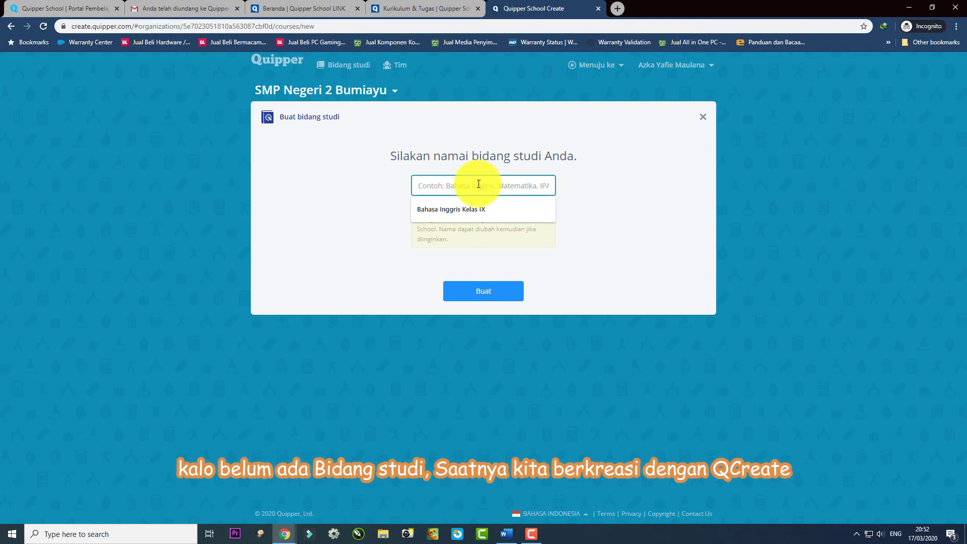
# Create a new subject named 'Bahasa Jawa' and edit its description.
pyautogui.write('Bahasa Ja')
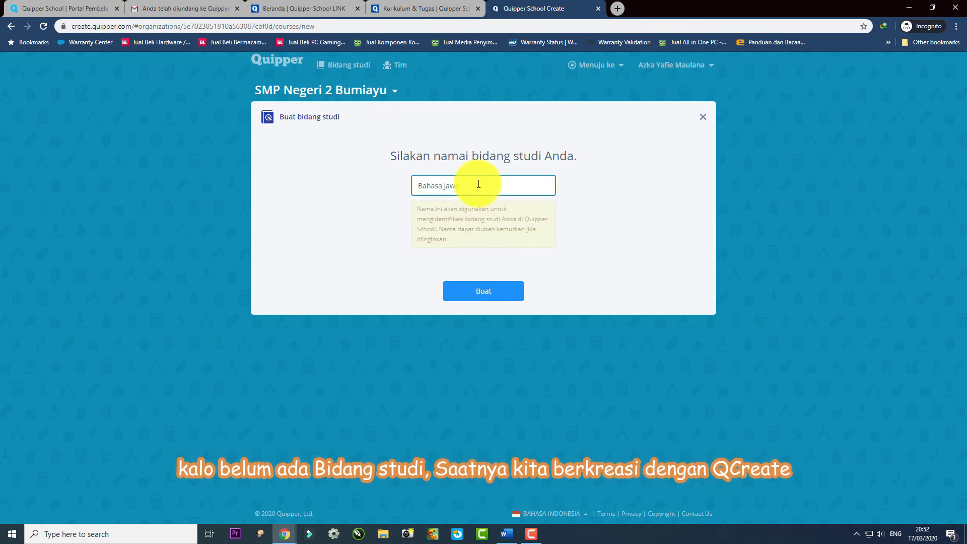
pyautogui.write('wa')
pyautogui.click(485, 291)
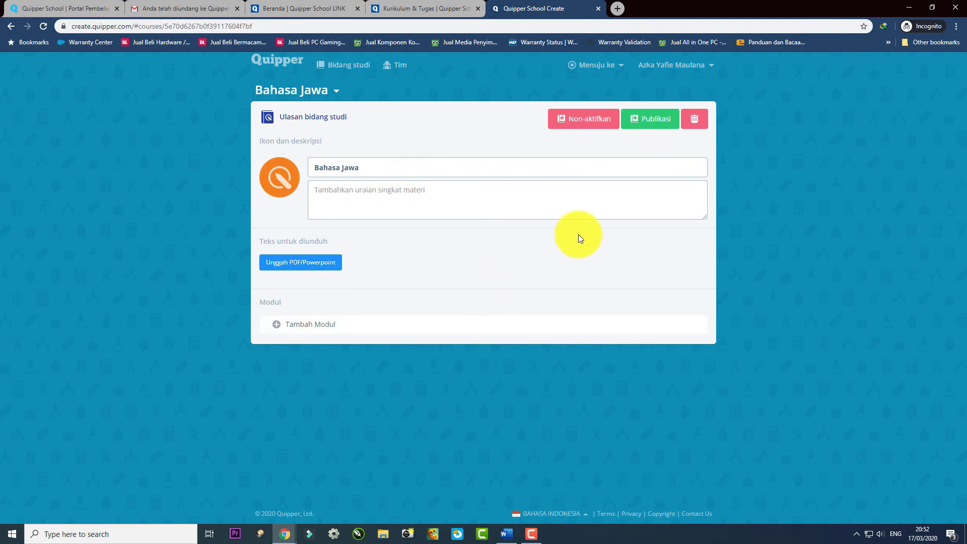
pyautogui.click(367, 212)
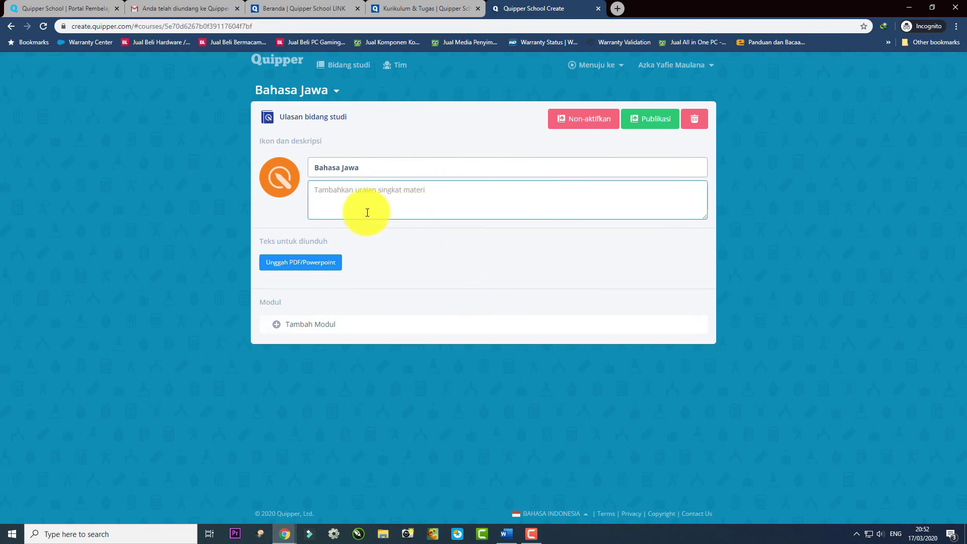
pyautogui.click(396, 264)
pyautogui.click(377, 206)
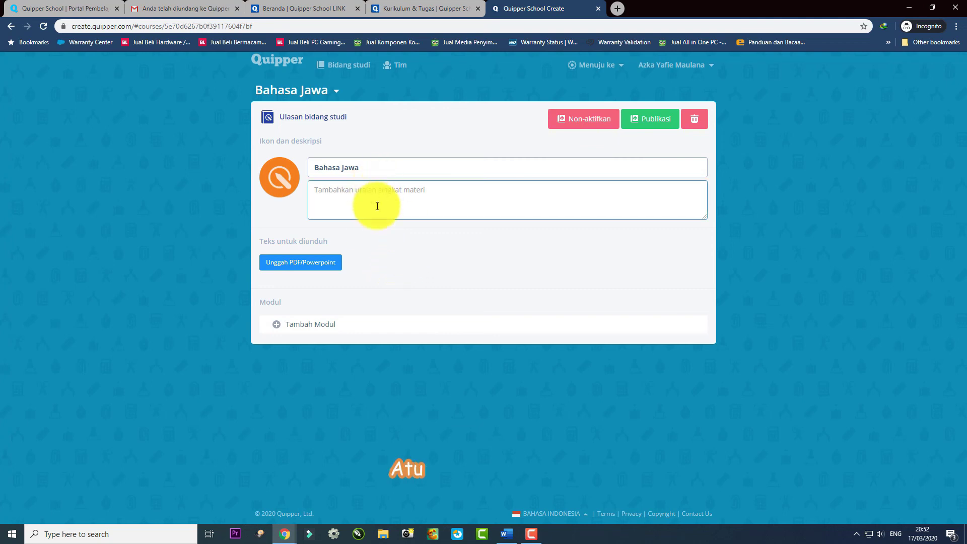
pyautogui.click(343, 300)
pyautogui.click(394, 205)
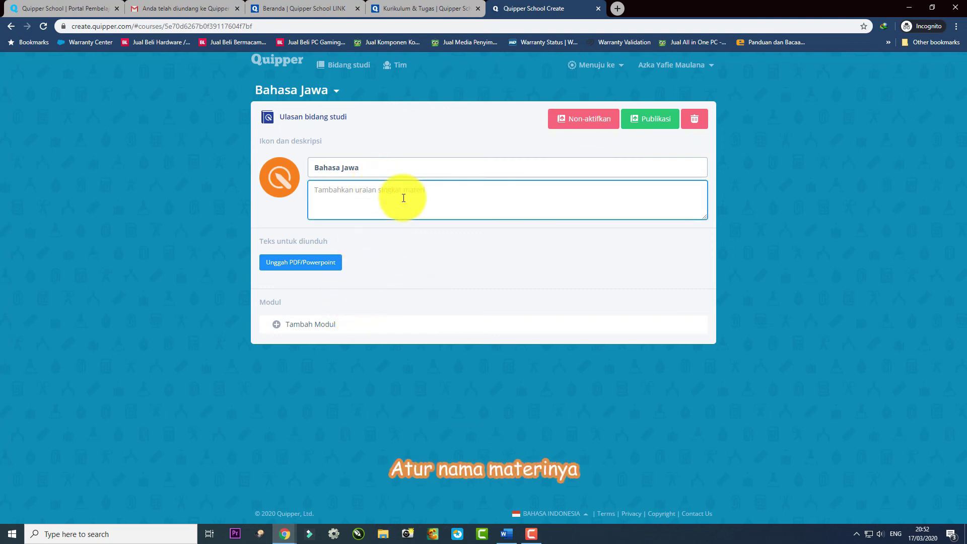
# Retitle the subject to 'Bahasa Jawa Kelas VII' and save it.
pyautogui.click(398, 173)
pyautogui.write('Kelas VII')
pyautogui.click(430, 263)
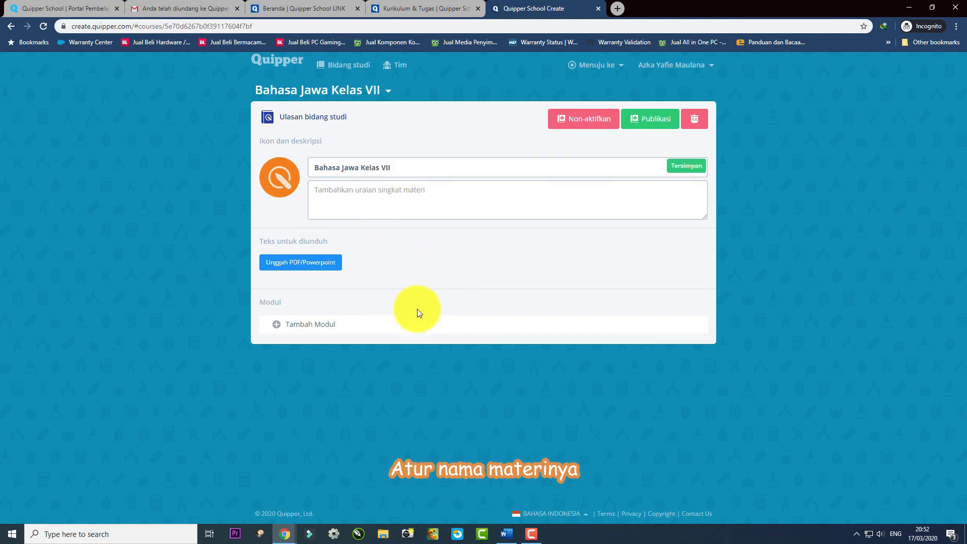
pyautogui.click(308, 325)
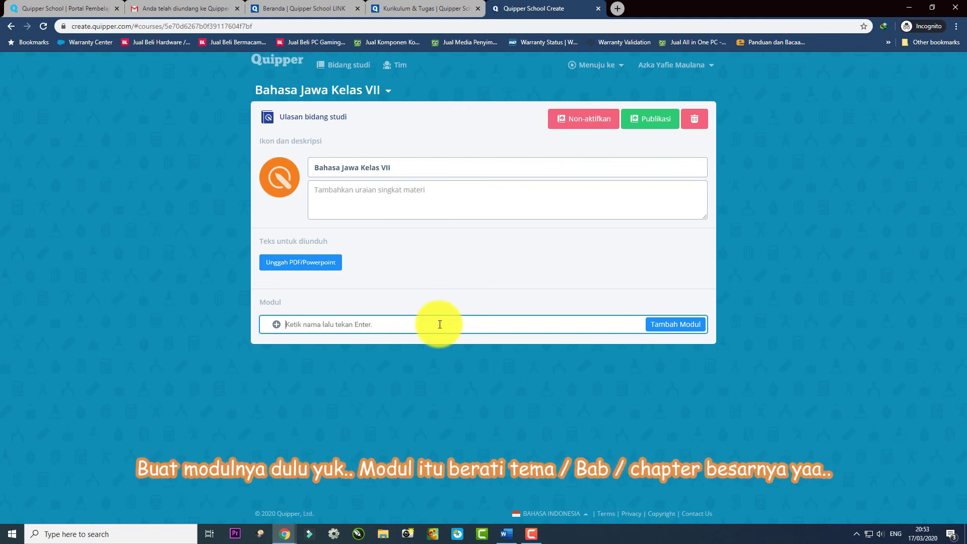
# Add a module named 'Peribahasa', correcting its capitalisation first.
pyautogui.write('PEribahasa')
pyautogui.click(291, 323)
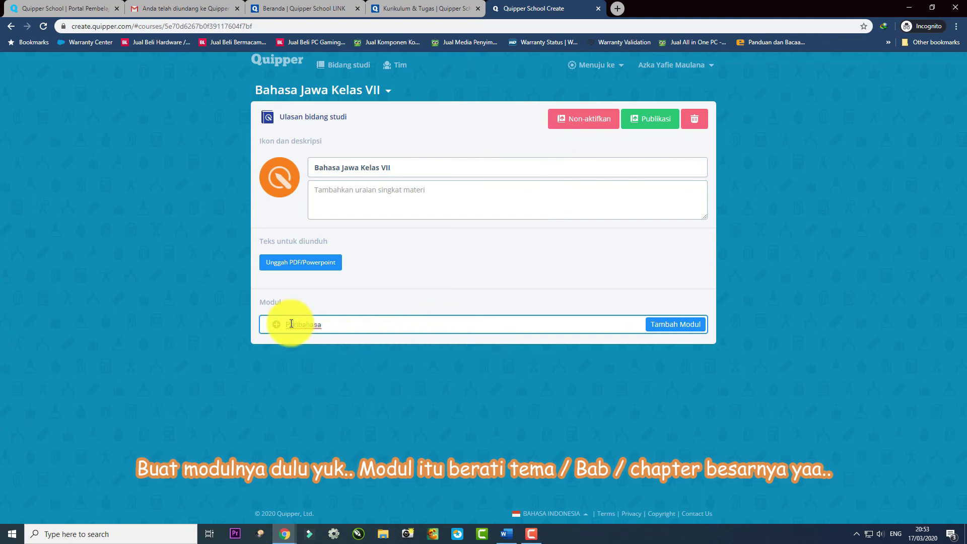
pyautogui.press('BackSpace')
pyautogui.write('e')
pyautogui.click(686, 324)
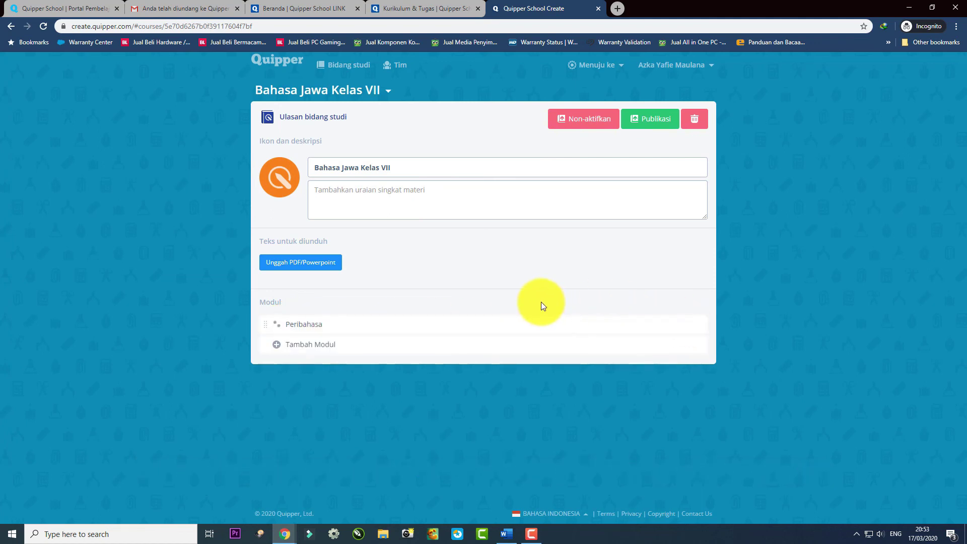
# Add the topic 'Pengertian Peribahasa' inside the Peribahasa module.
pyautogui.click(301, 325)
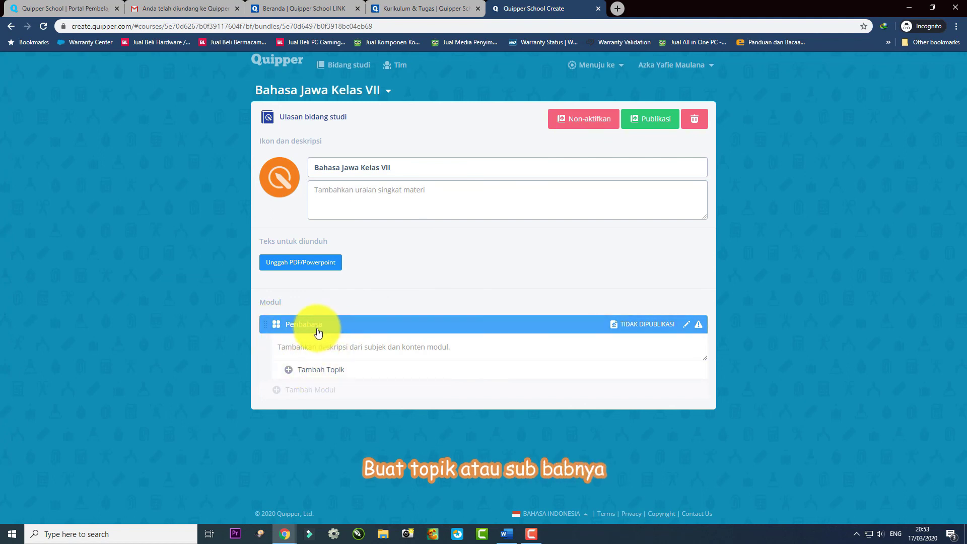
pyautogui.click(320, 370)
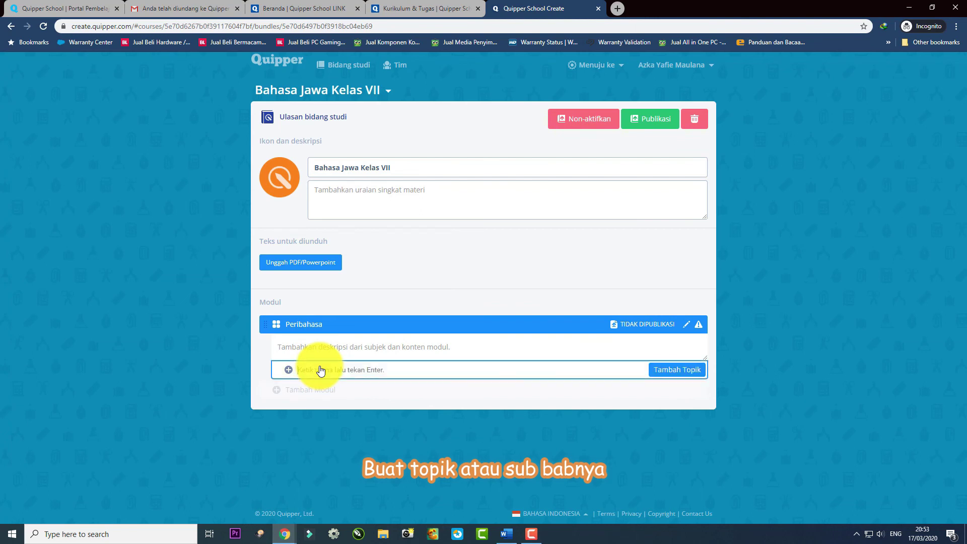
pyautogui.write('Pengertian Peribahasa')
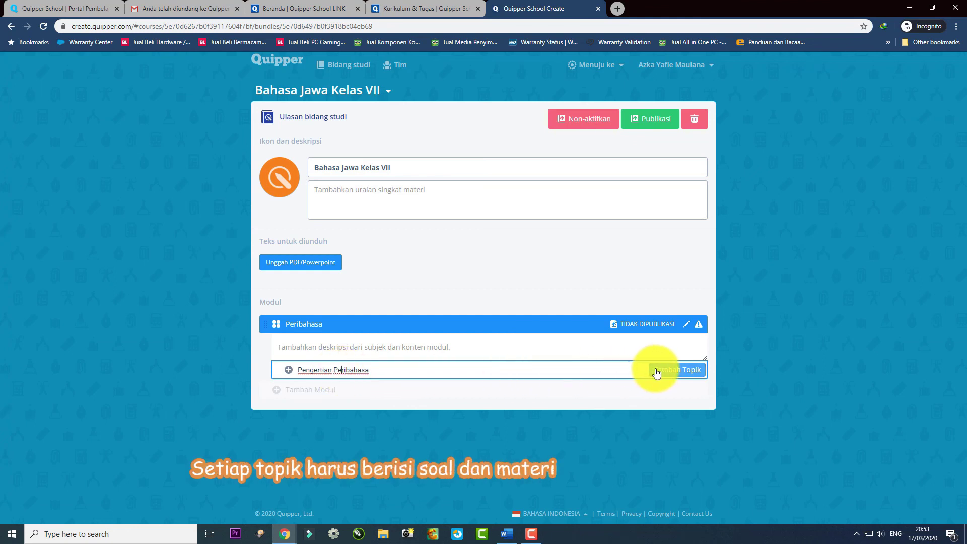
pyautogui.click(655, 371)
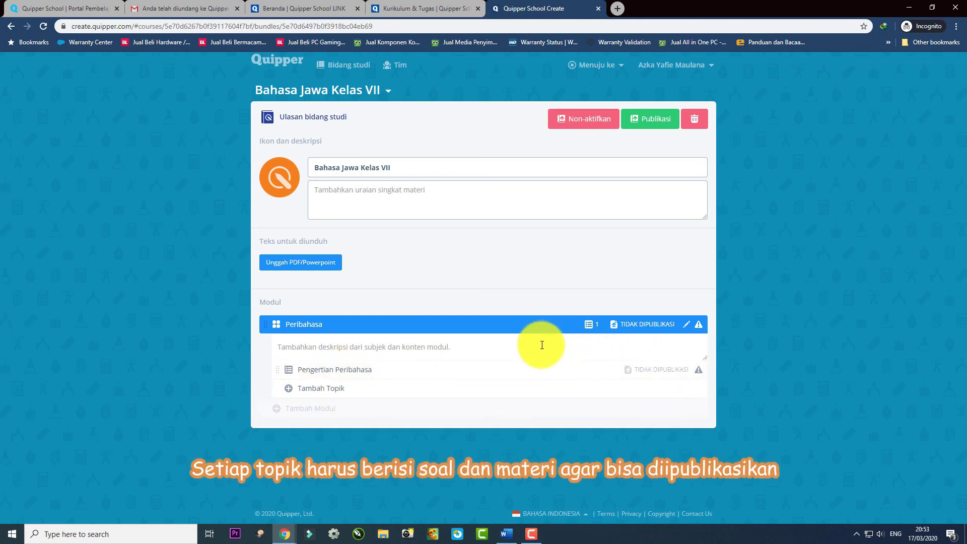
# Add material chapter '1' to the Pengertian Peribahasa topic's Materi section.
pyautogui.click(346, 371)
pyautogui.scroll(-2, 414, 371)
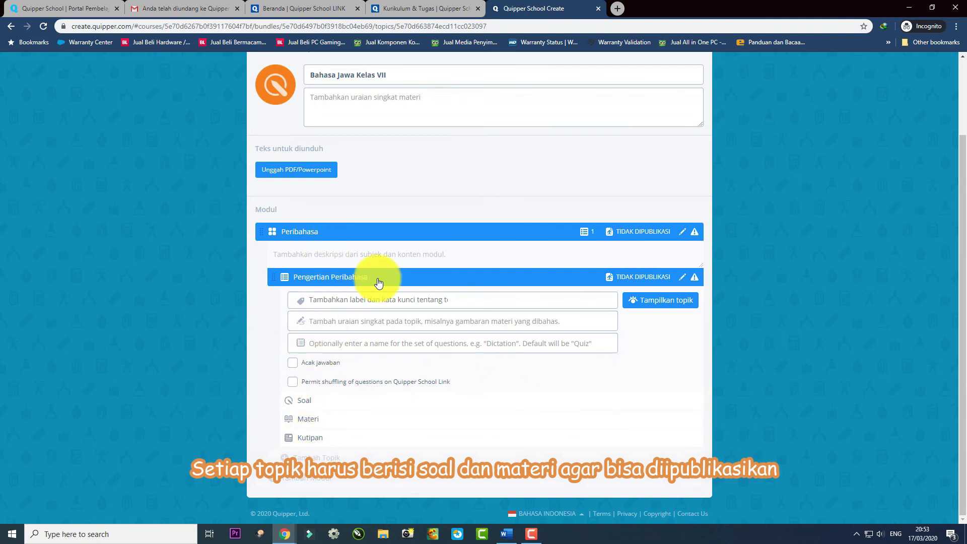
pyautogui.click(313, 423)
pyautogui.scroll(-1, 352, 388)
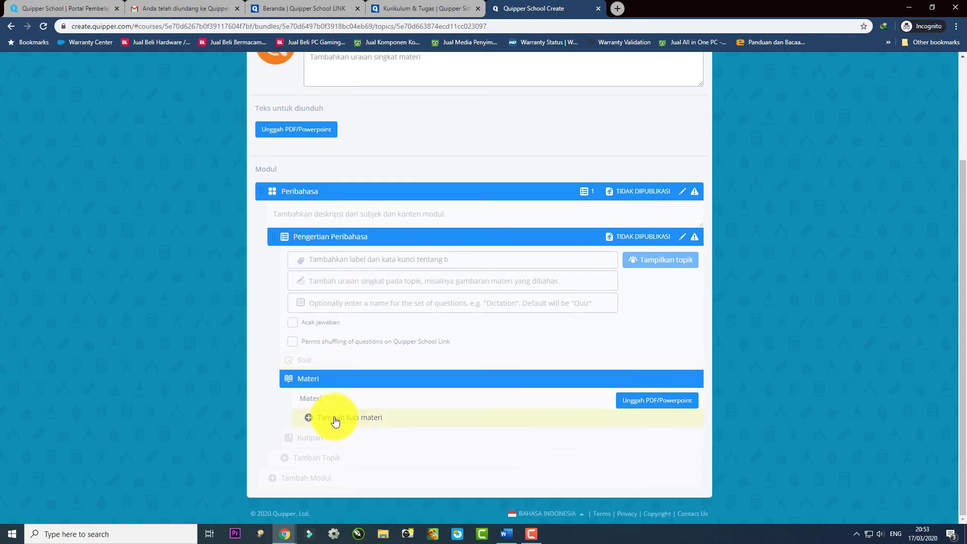
pyautogui.click(609, 414)
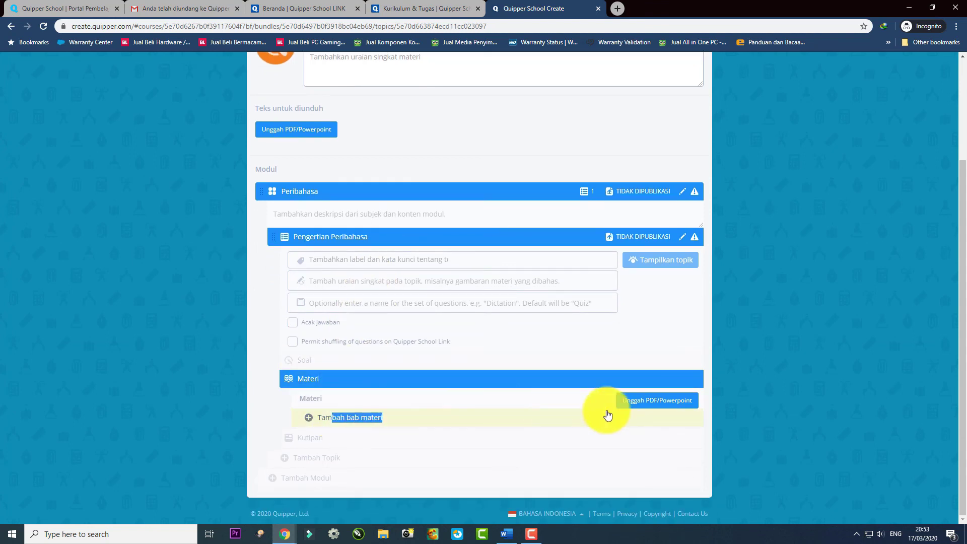
pyautogui.click(696, 81)
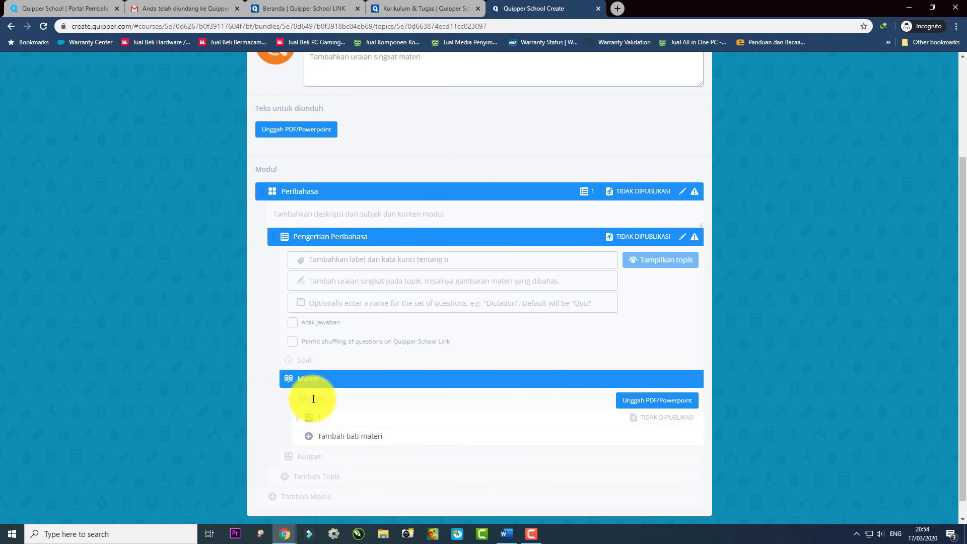
pyautogui.click(329, 422)
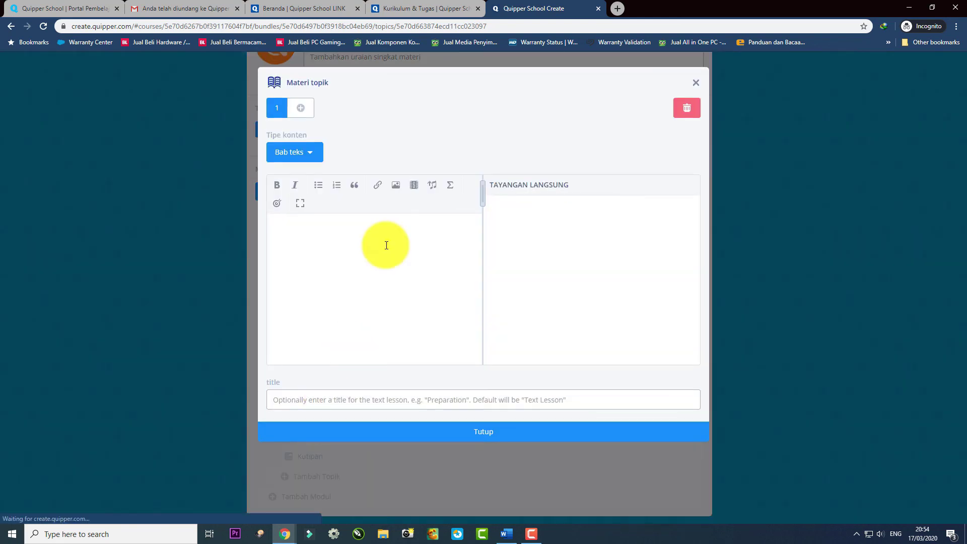
pyautogui.click(346, 238)
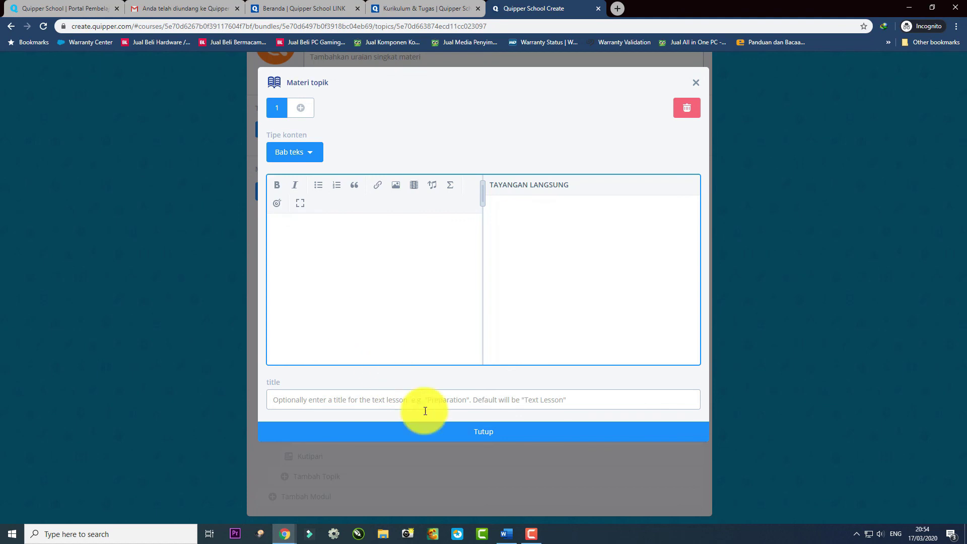
pyautogui.click(446, 432)
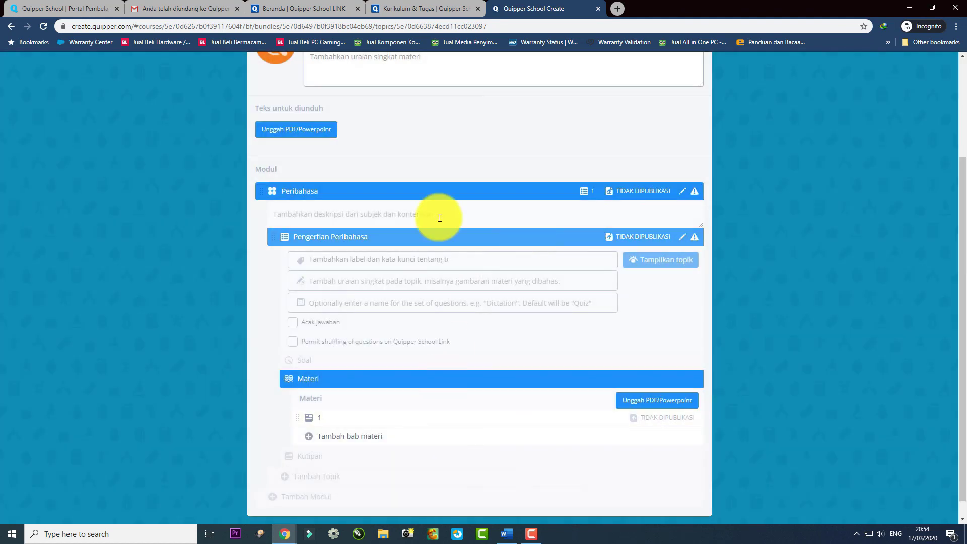
pyautogui.scroll(-1, 478, 418)
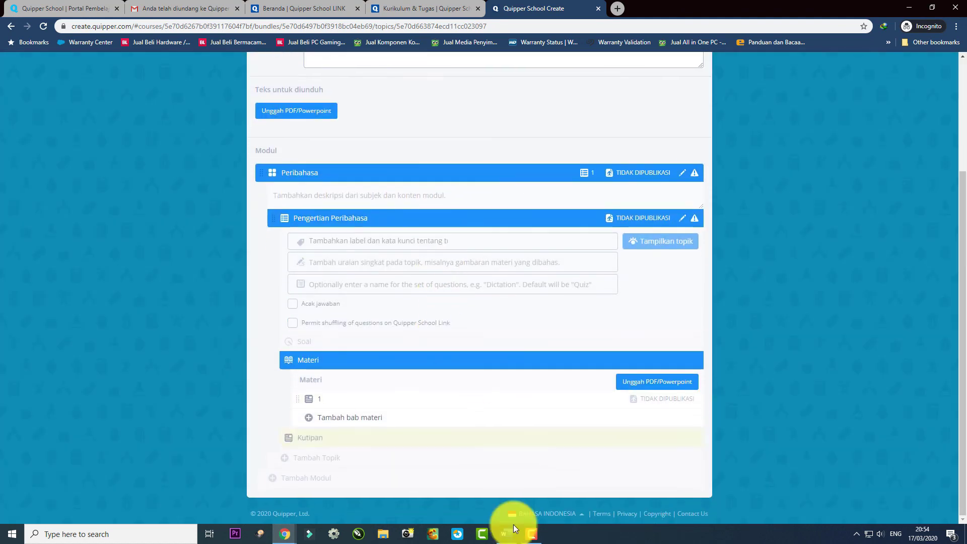
pyautogui.click(533, 534)
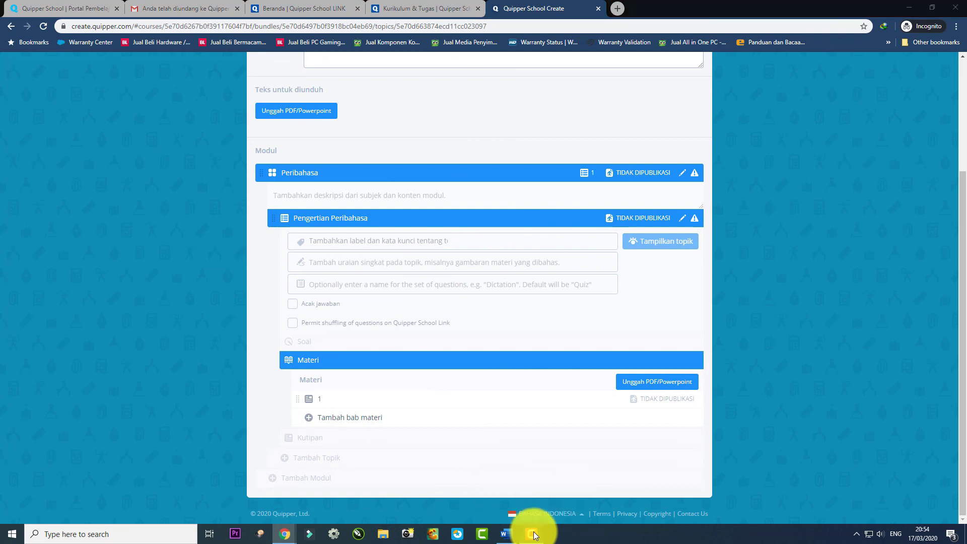